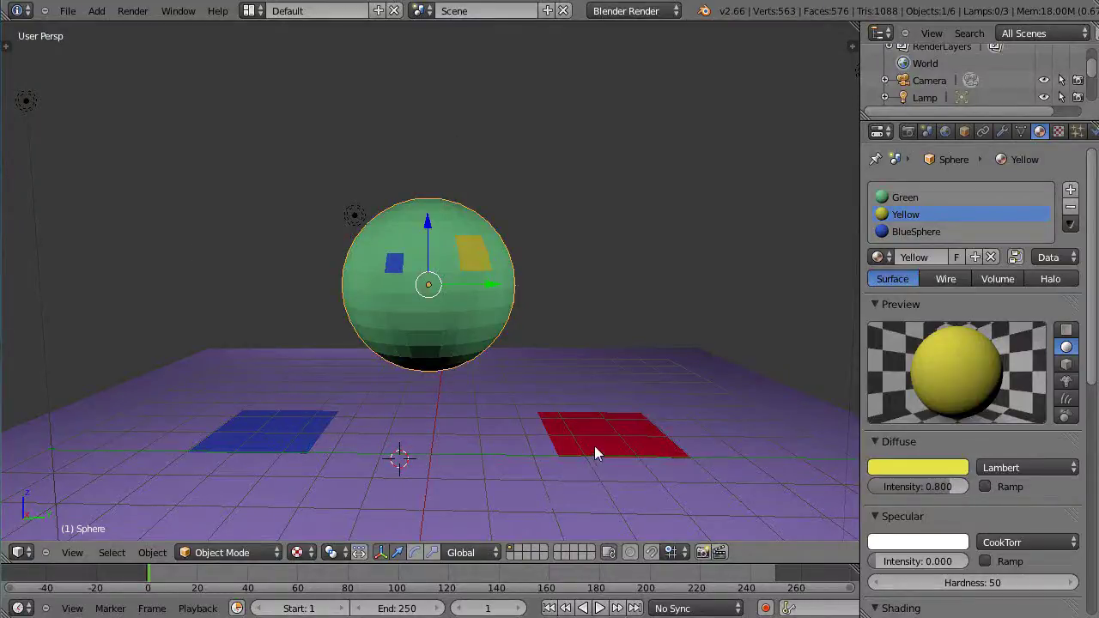
- Compare the plane's and sphere's material slots by selecting each object in turn
scroll(594, 446, up, 2)
scroll(584, 460, down, 2)
scroll(580, 461, up, 1)
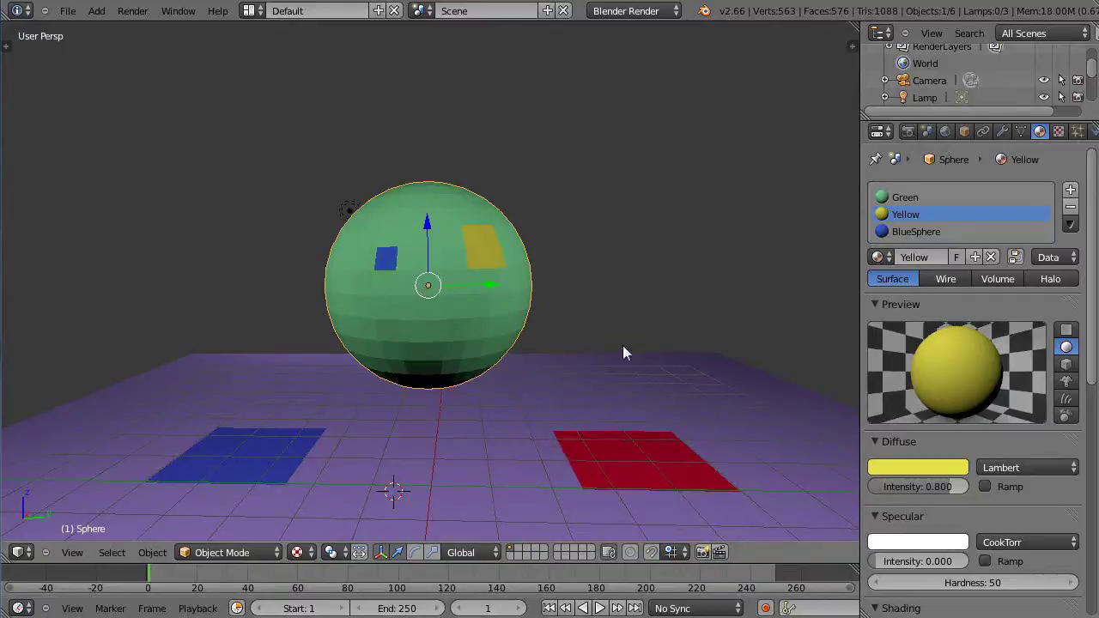
scroll(407, 461, down, 2)
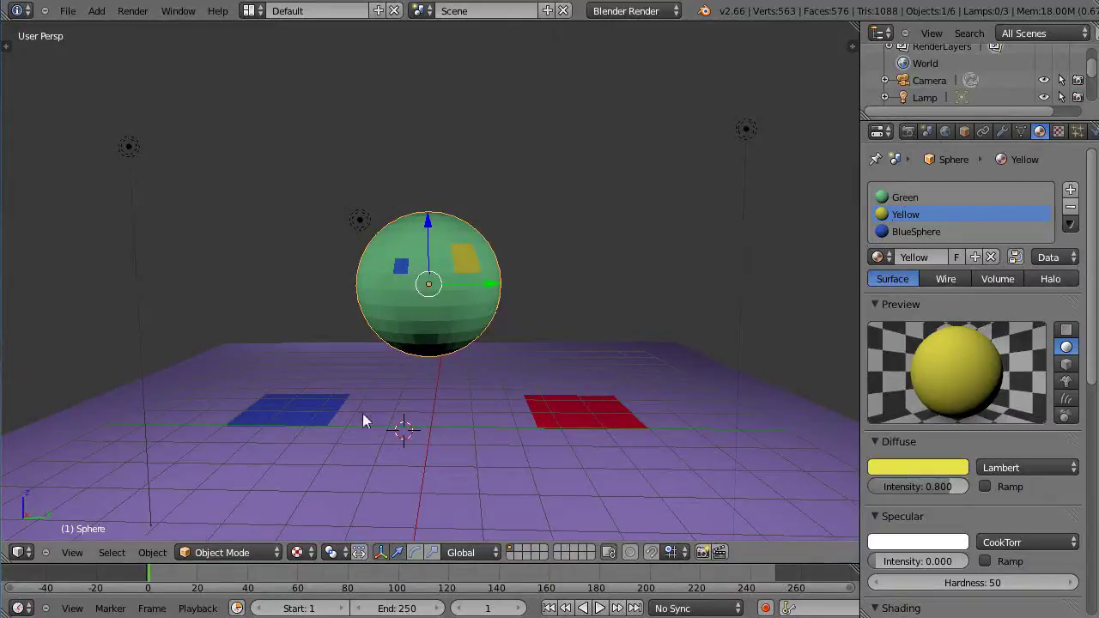
right_click(580, 453)
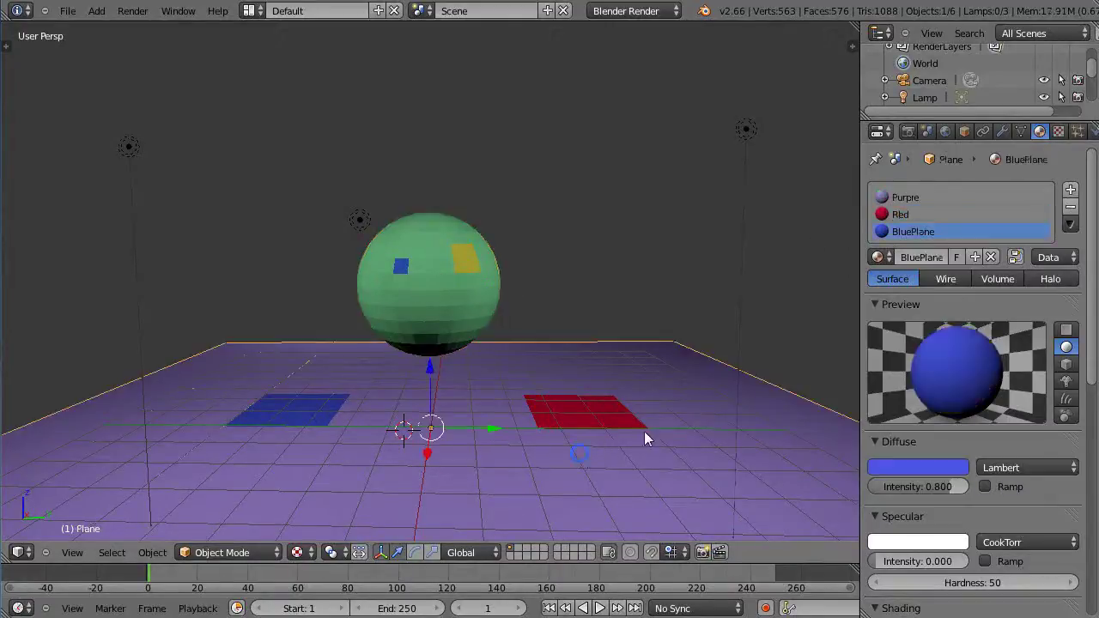
right_click(402, 249)
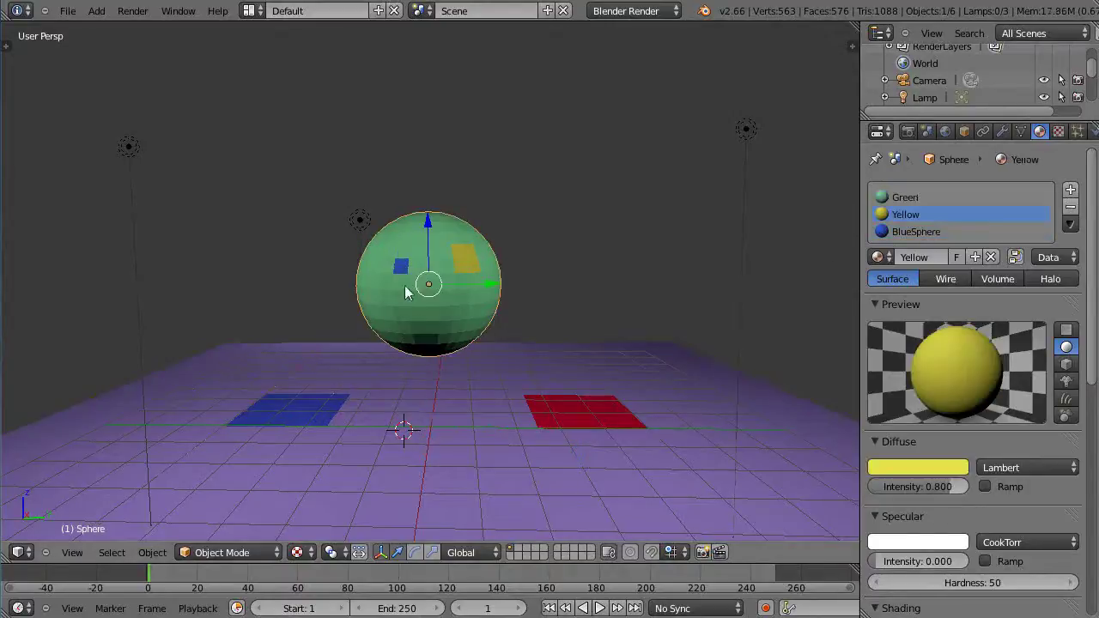
scroll(416, 343, down, 3)
scroll(417, 350, up, 3)
- Alternate selection again, ending on the plane to show Purple, Red and BluePlane
shift+right_click(600, 374)
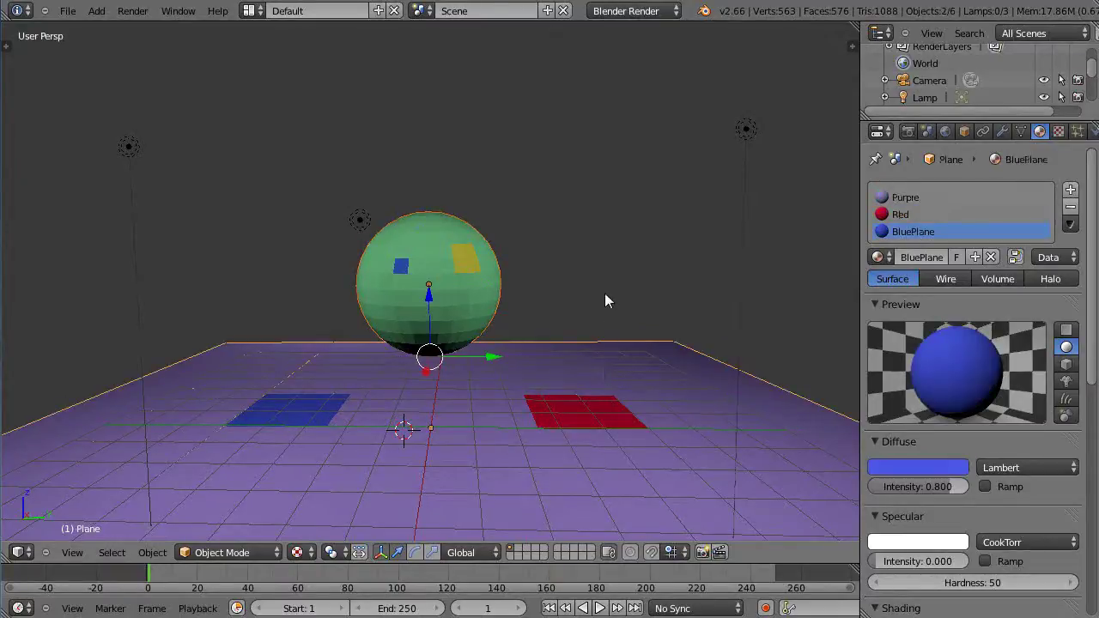
right_click(487, 307)
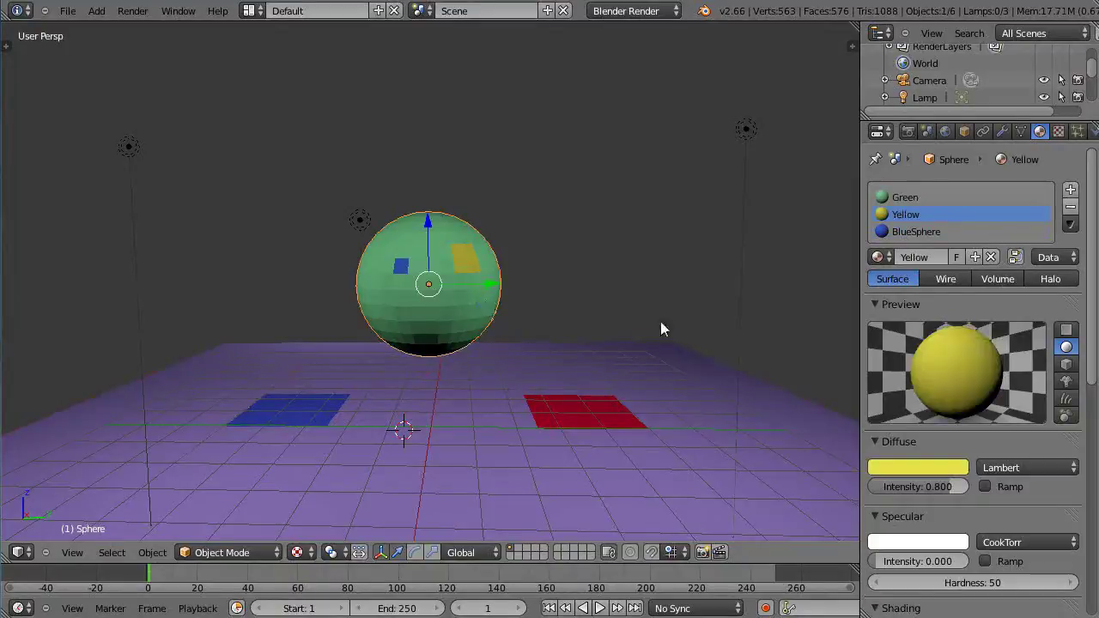
scroll(645, 268, down, 3)
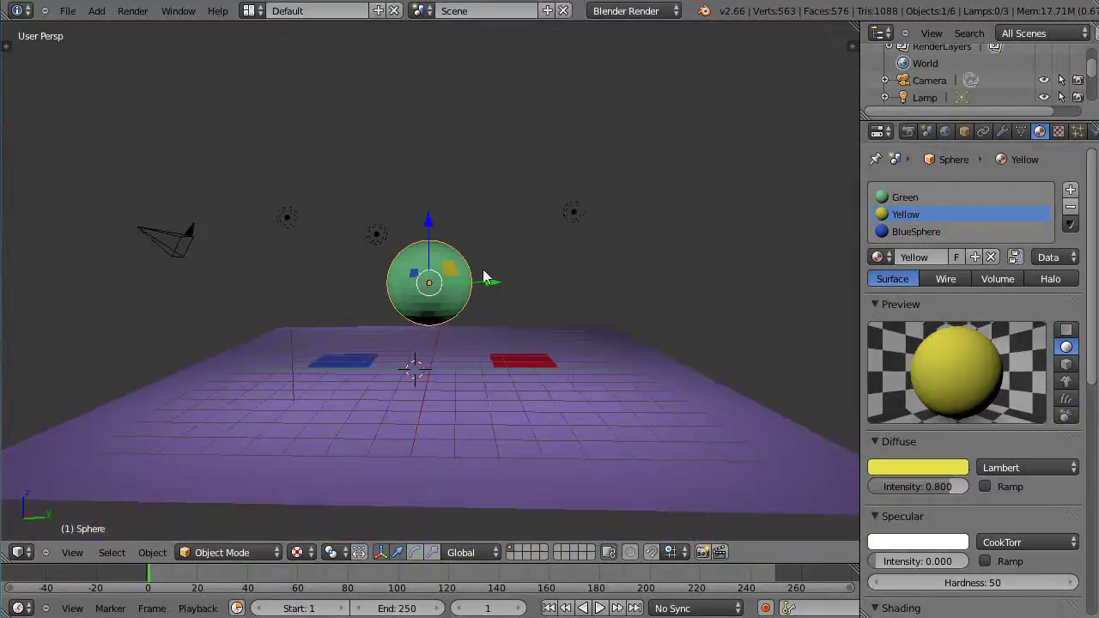
scroll(576, 378, up, 4)
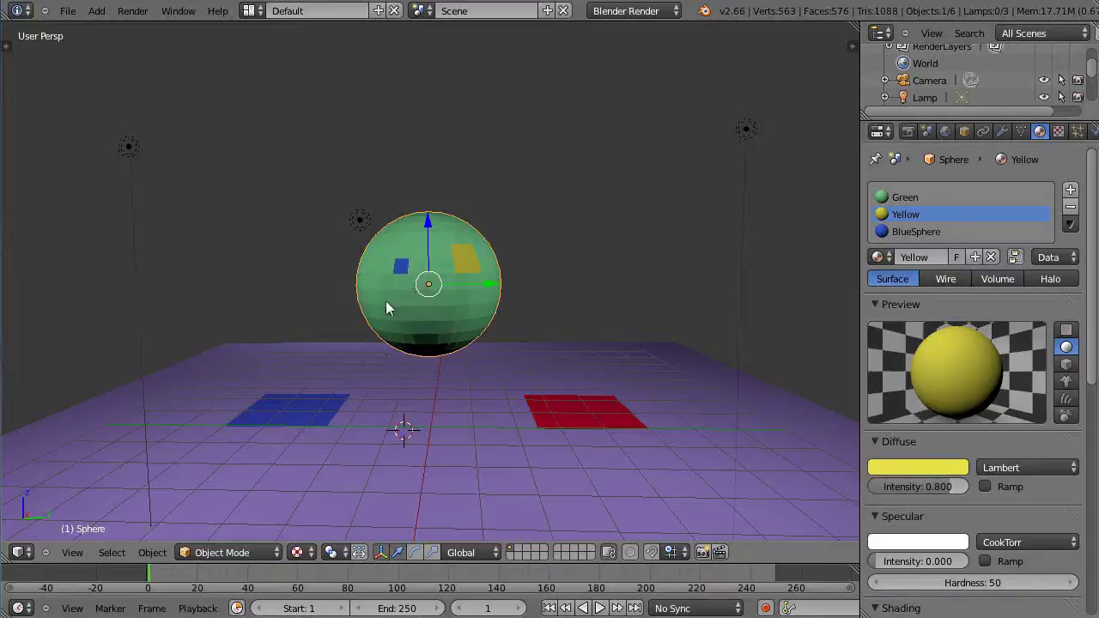
right_click(294, 418)
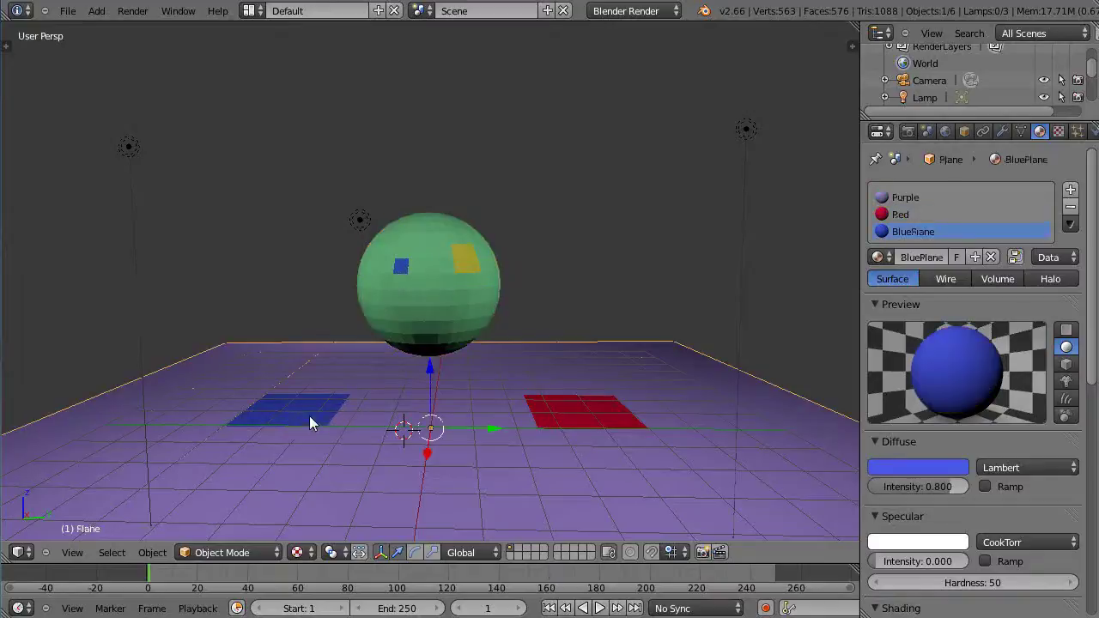
right_click(404, 269)
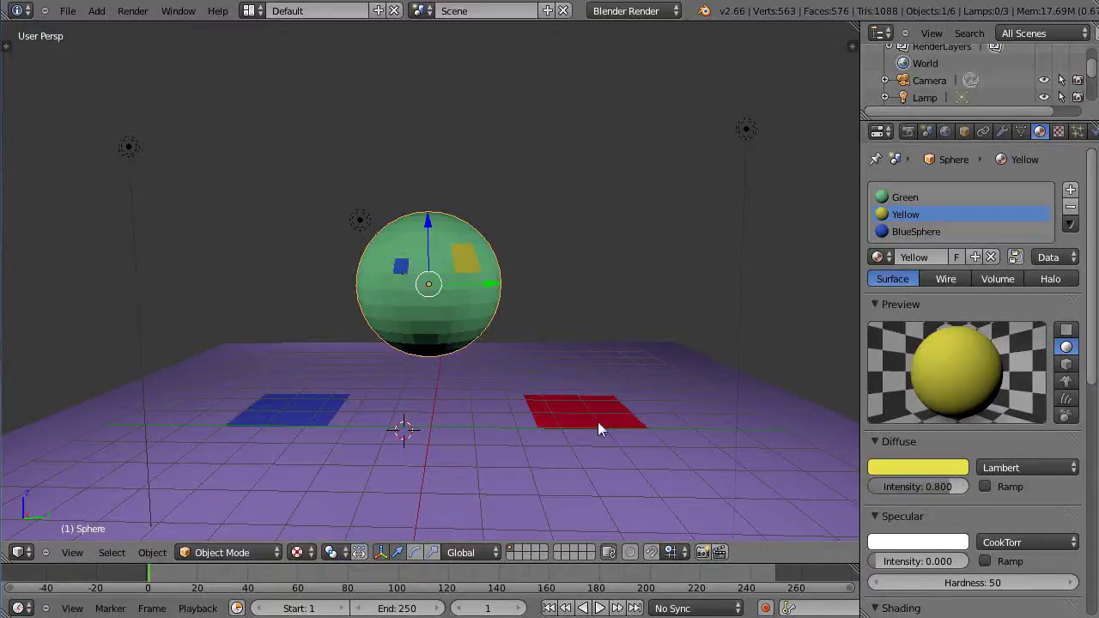
right_click(301, 415)
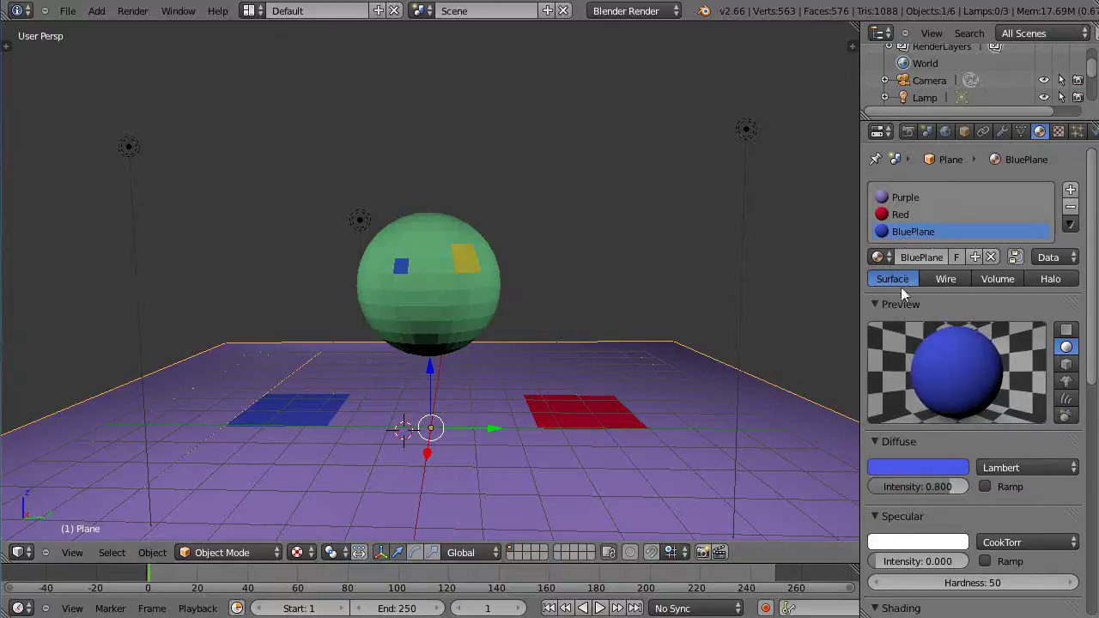
- Replace the plane's BluePlane slot with the Yellow material, then select the sphere
click(877, 257)
click(903, 370)
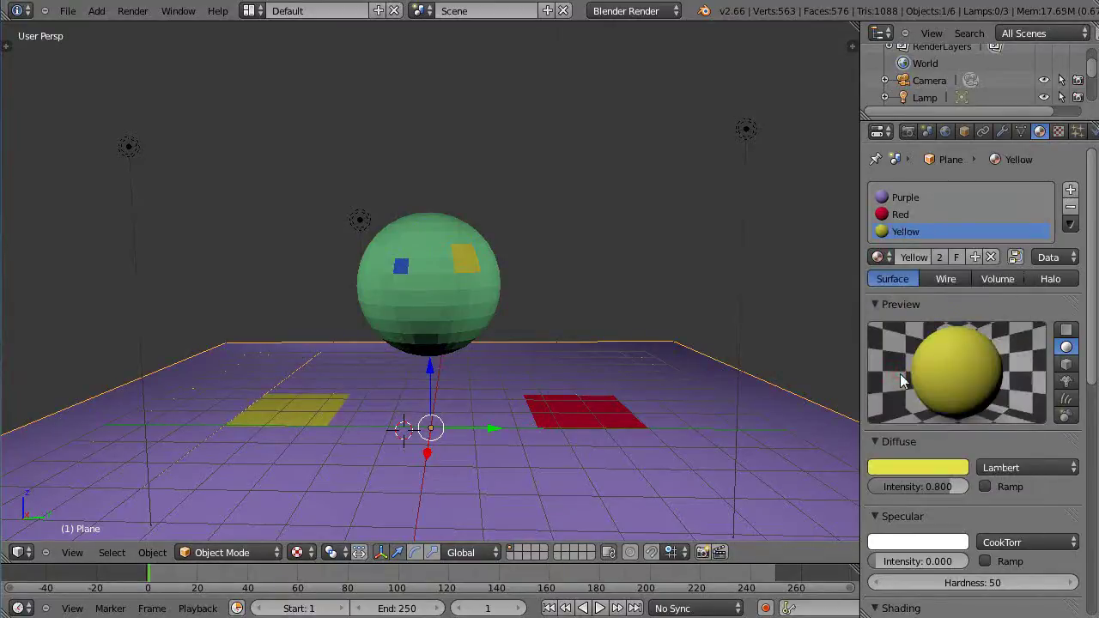
click(878, 256)
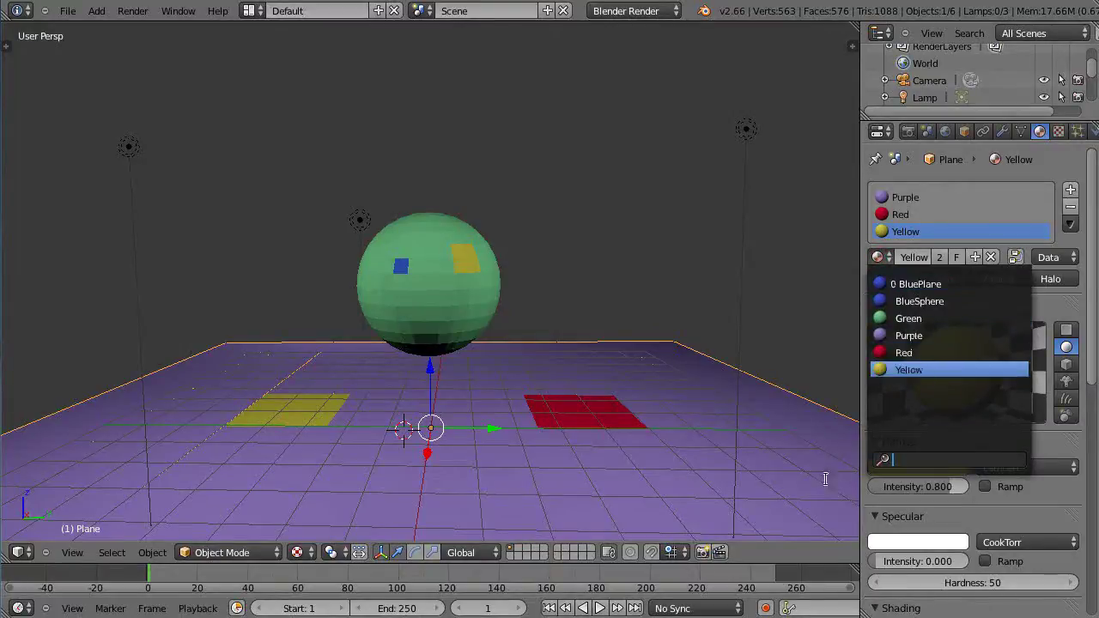
click(795, 276)
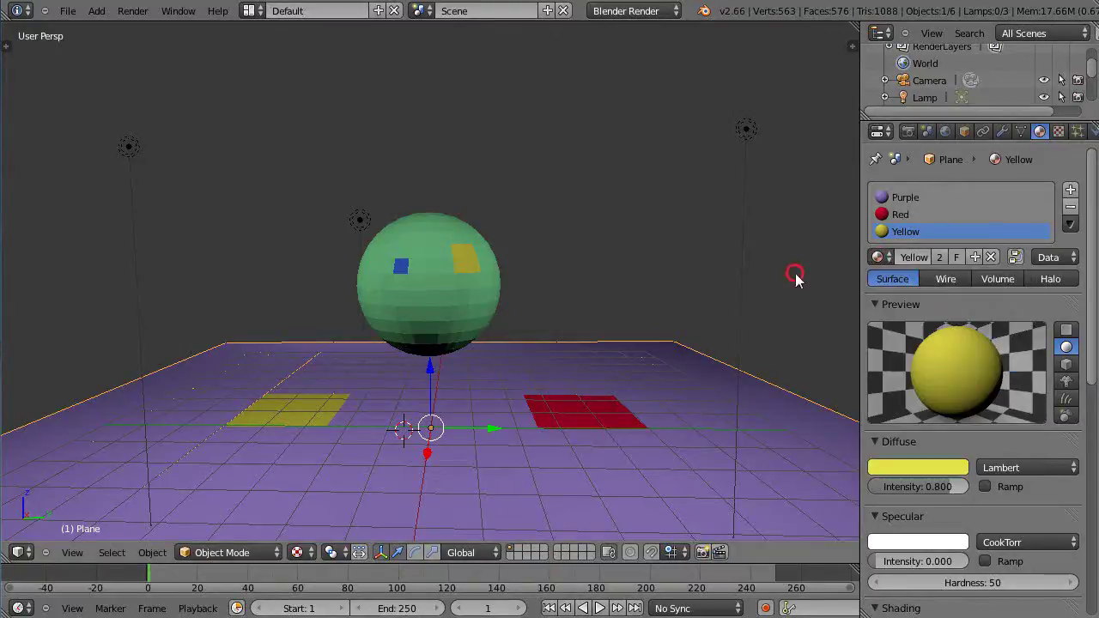
right_click(416, 279)
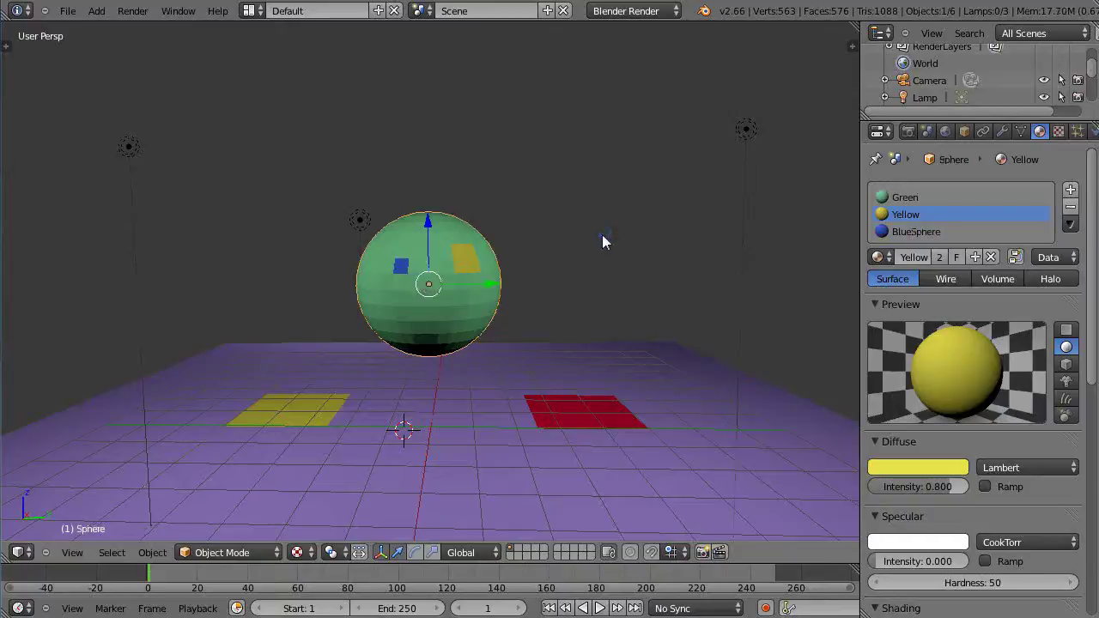
- Deselect all, then Select > Linked > Material to pick the sphere and plane sharing Yellow
key(a)
click(112, 553)
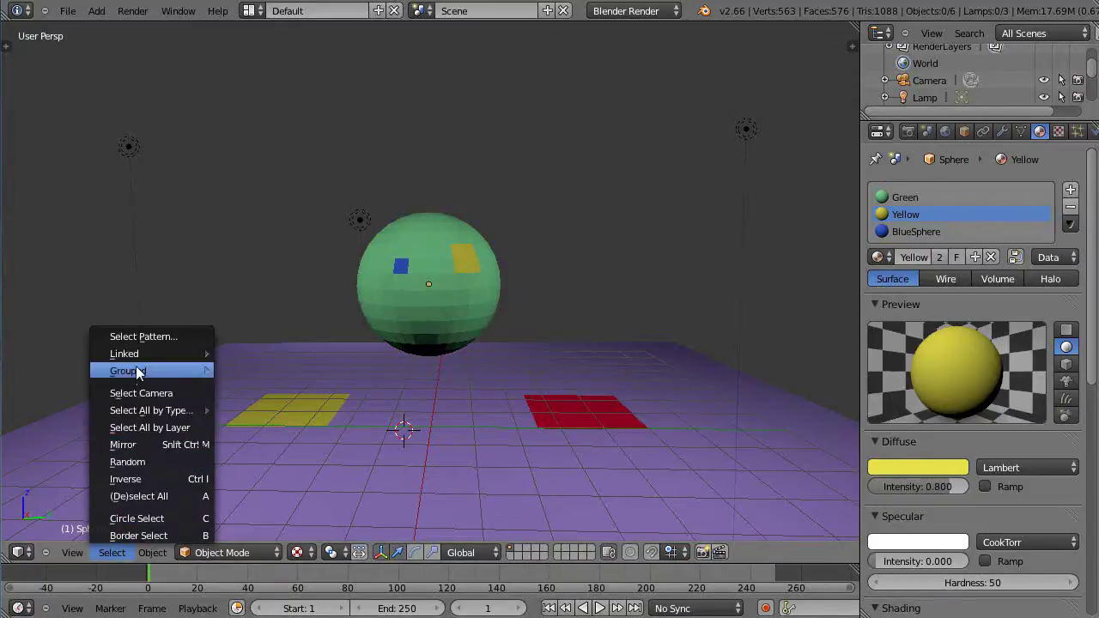
mouse_move(130, 355)
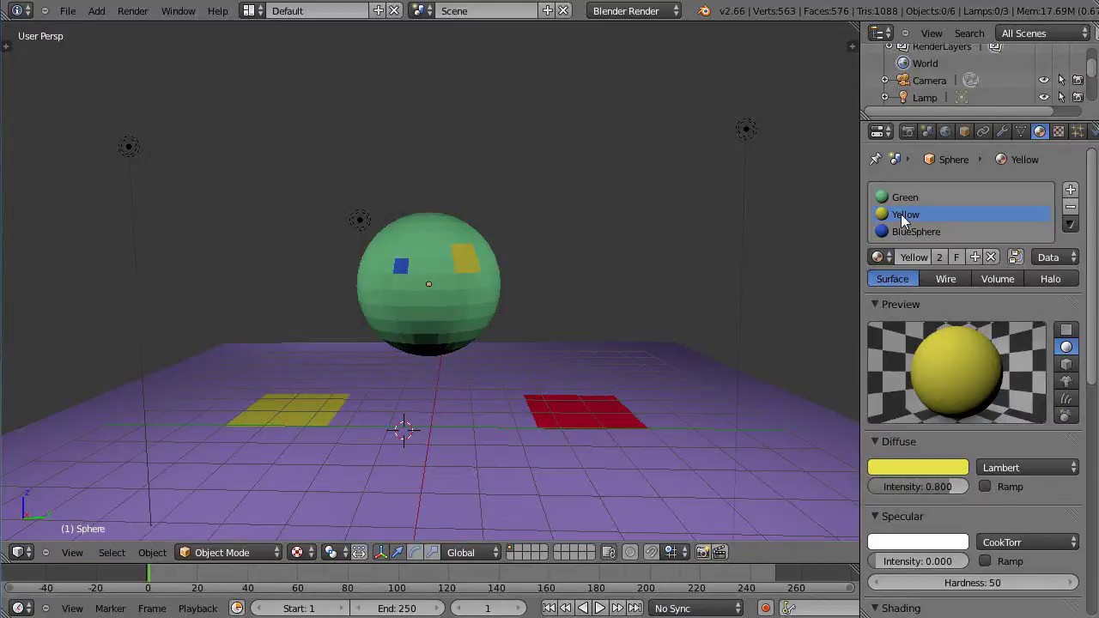
click(111, 554)
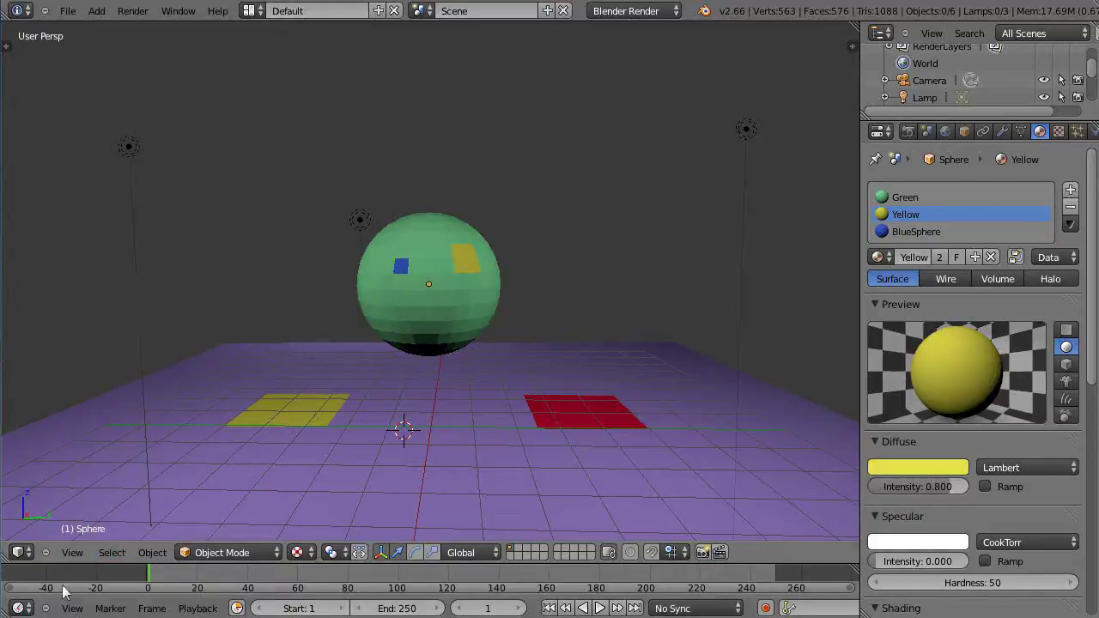
click(112, 554)
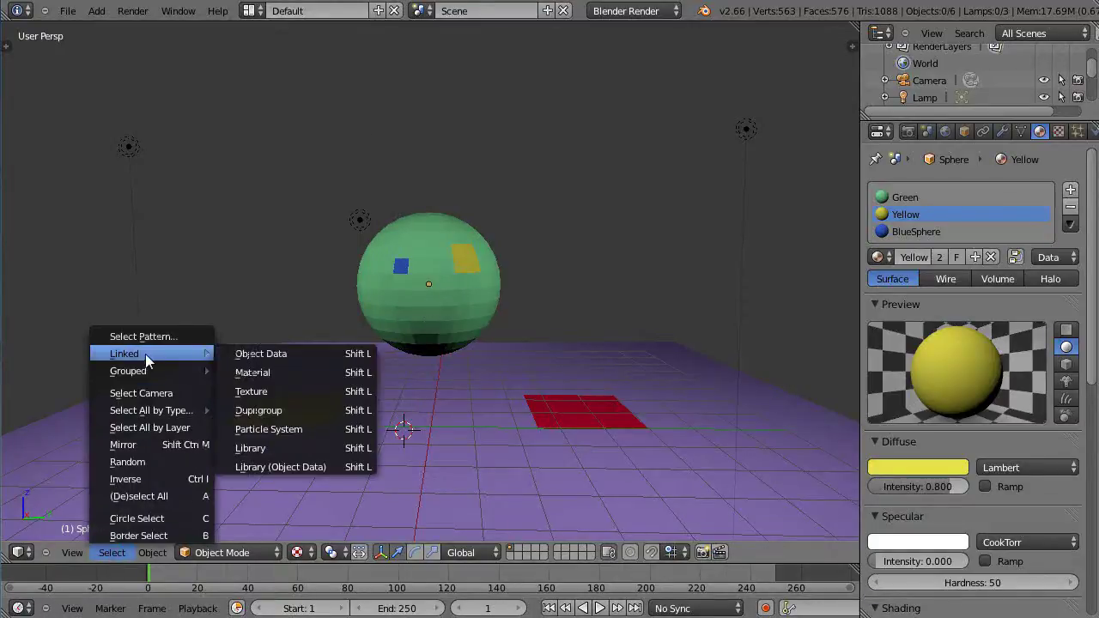
click(238, 372)
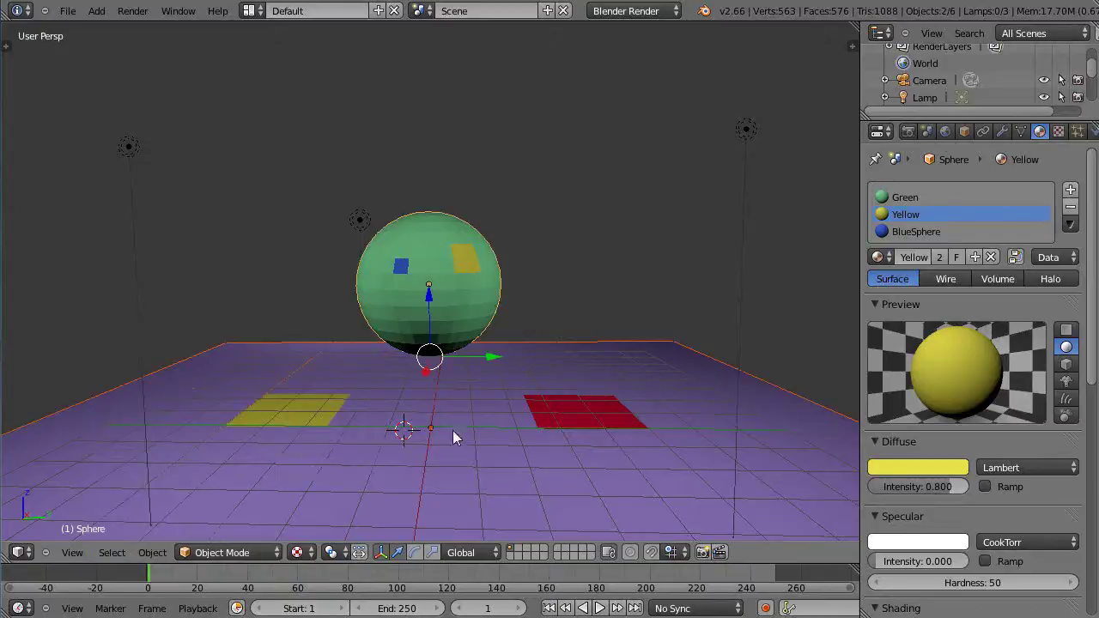
- With the Green slot active, select objects linked by material, which selects only the sphere
click(895, 196)
key(a)
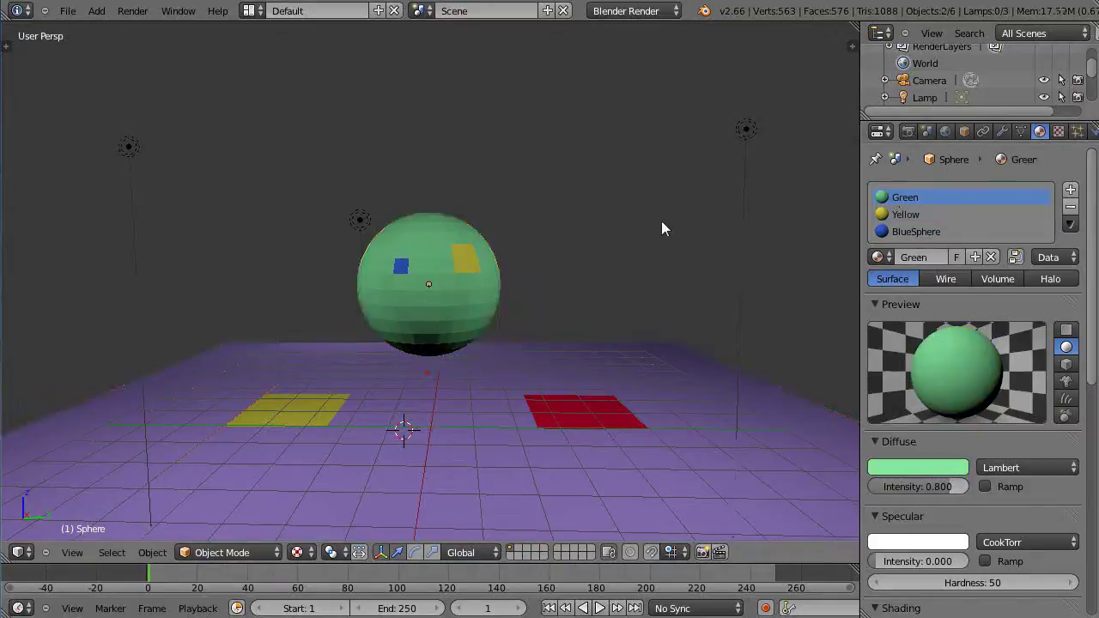
click(120, 554)
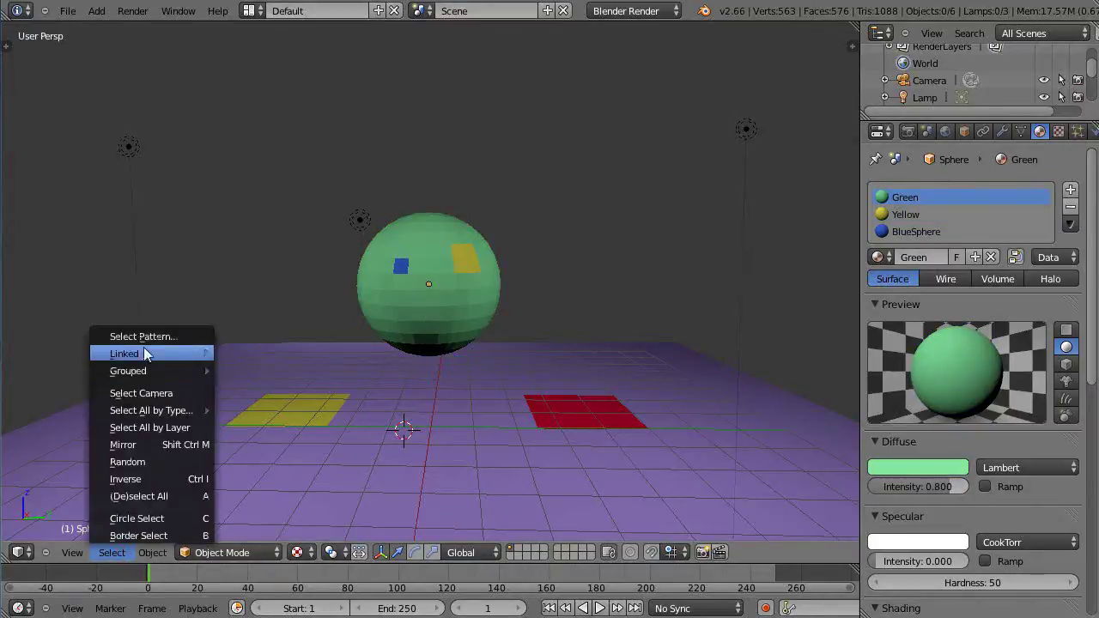
mouse_move(176, 364)
click(259, 372)
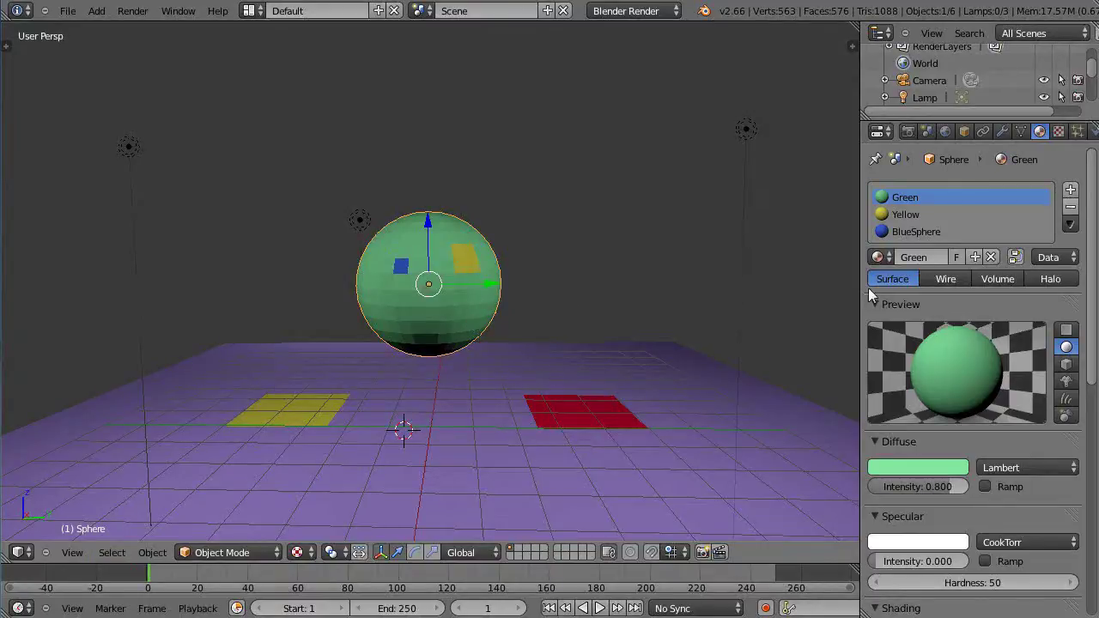
click(876, 256)
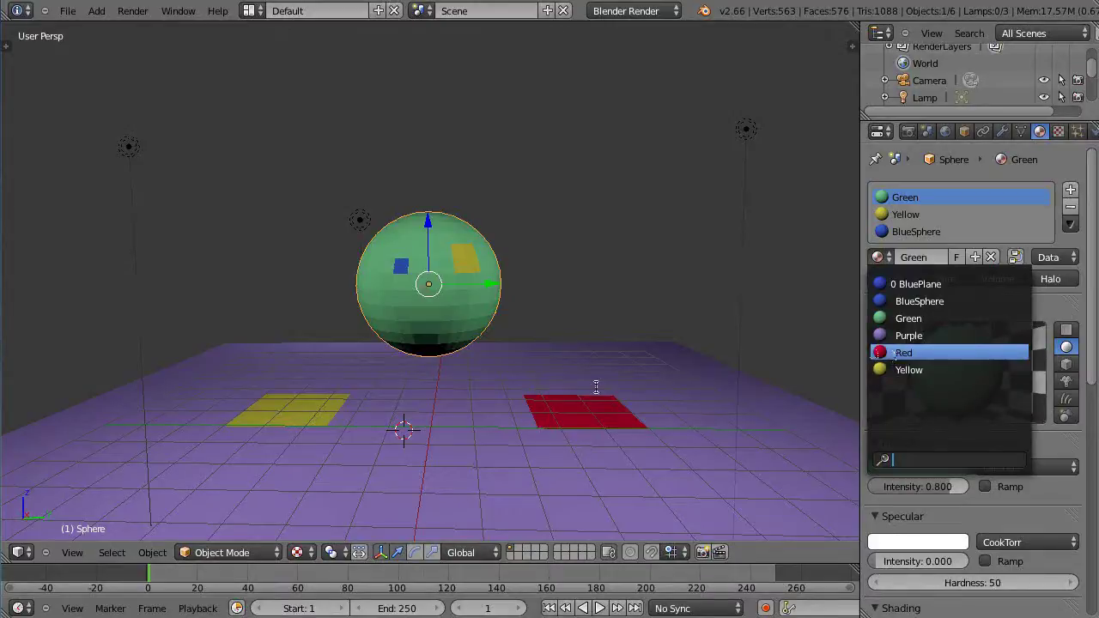
click(468, 482)
- Select the plane, activate its Red slot, and select linked by material, selecting only the plane
right_click(471, 482)
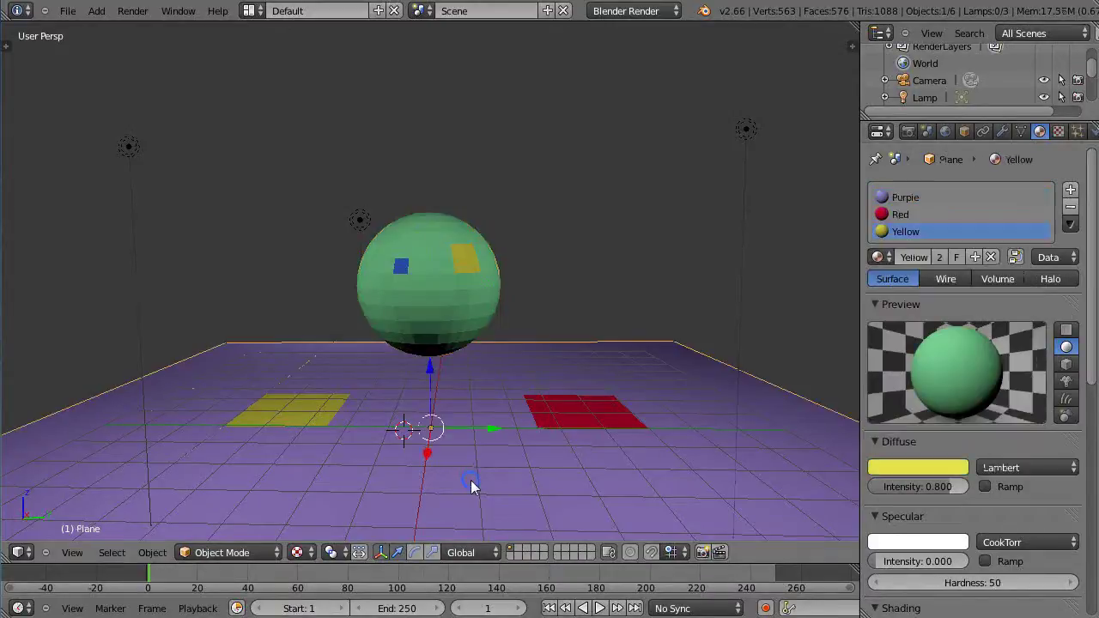
click(879, 216)
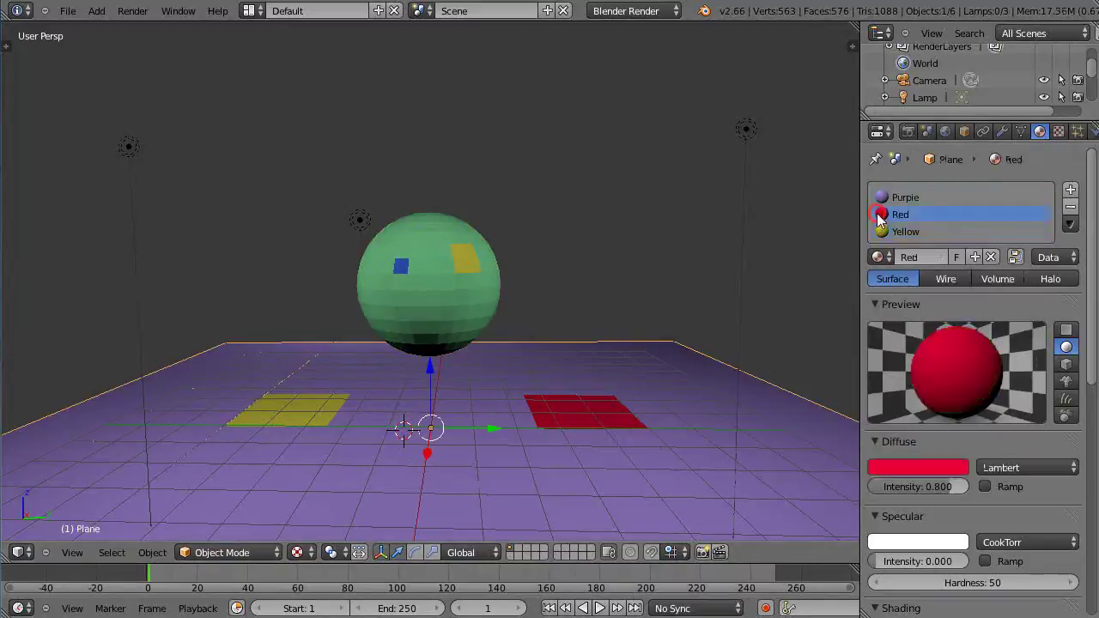
key(Tab)
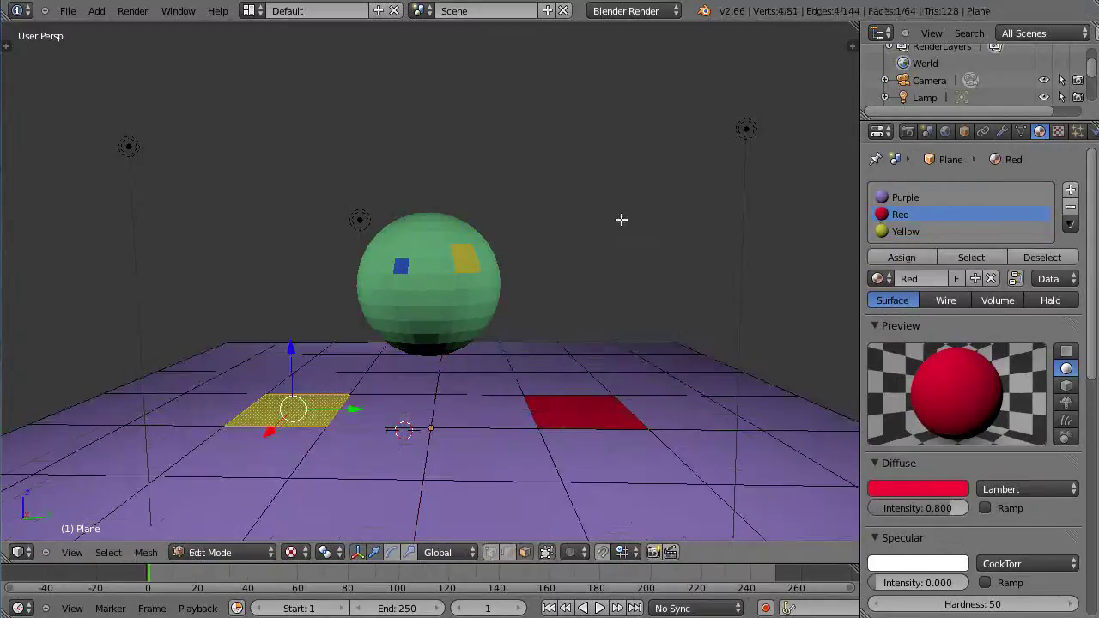
key(Tab)
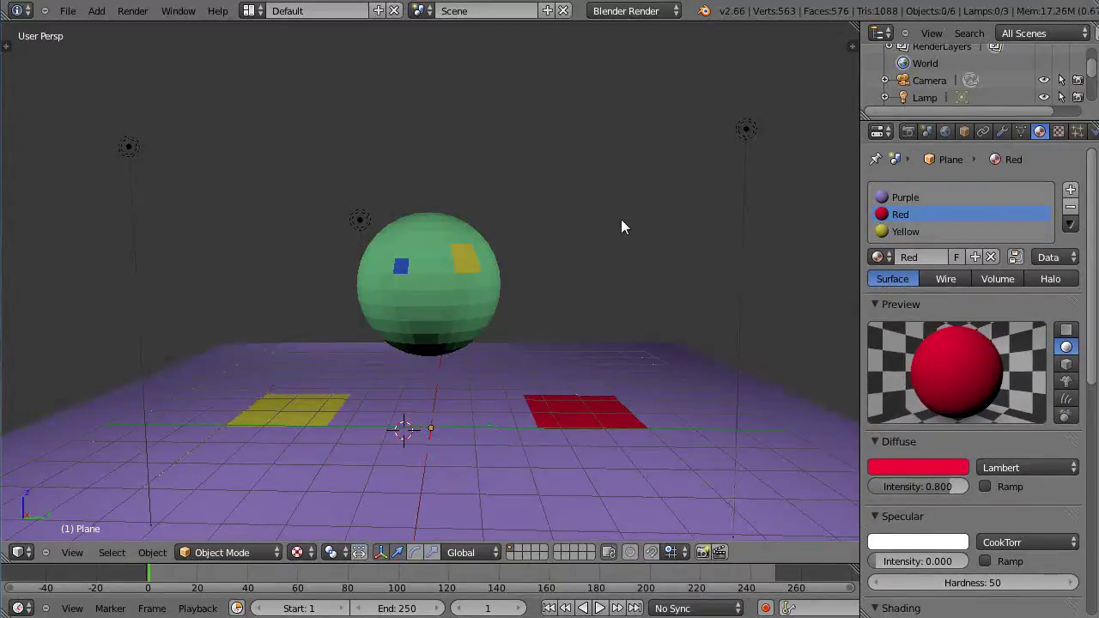
click(111, 552)
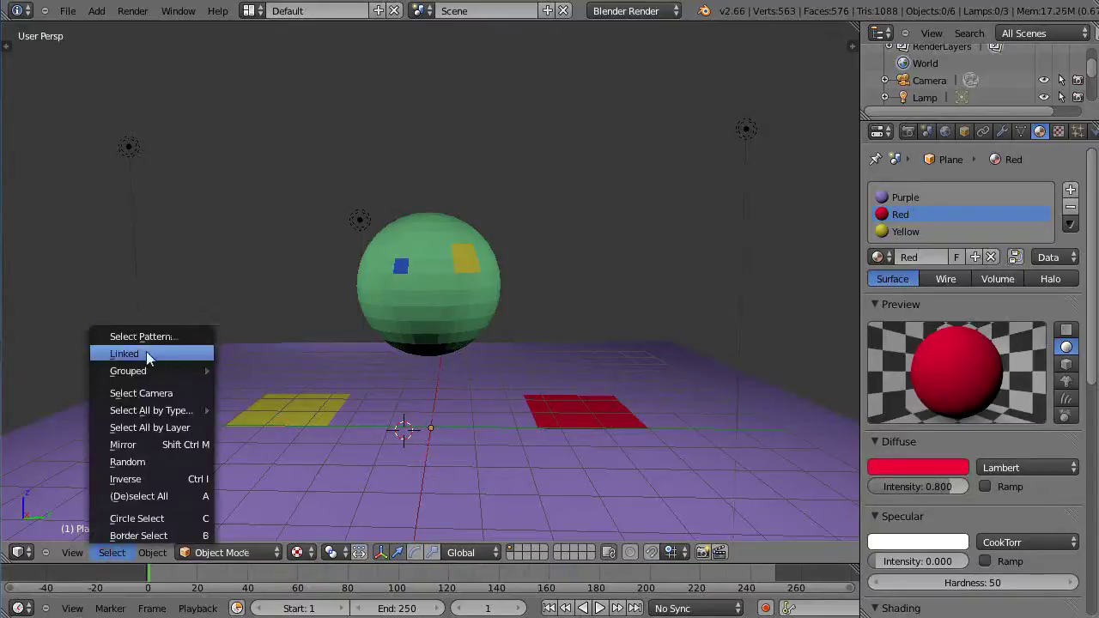
mouse_move(157, 367)
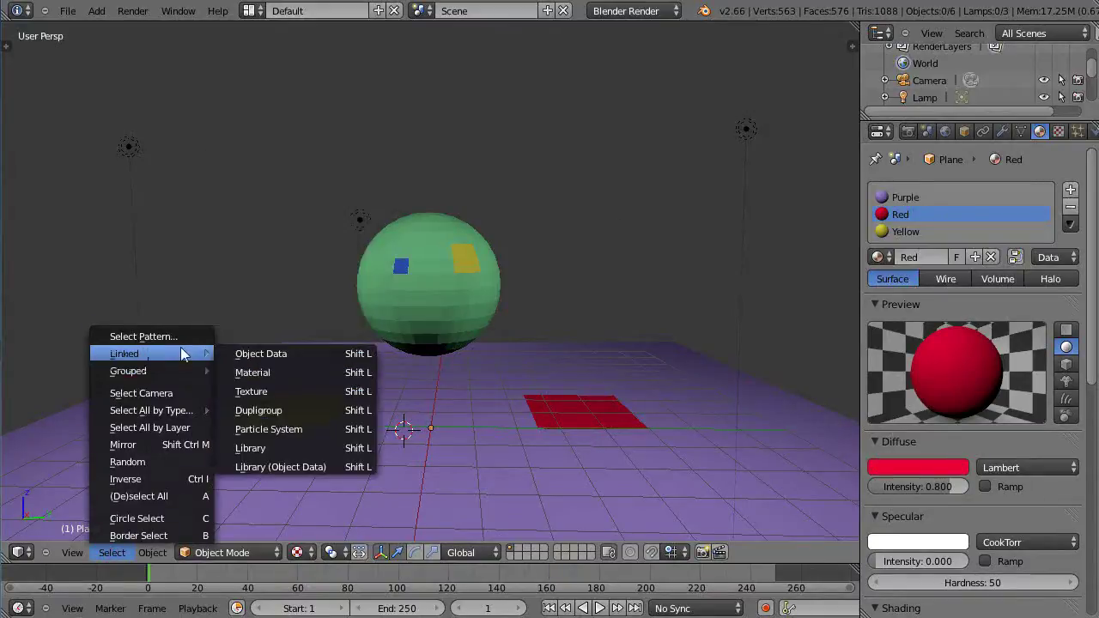
click(283, 371)
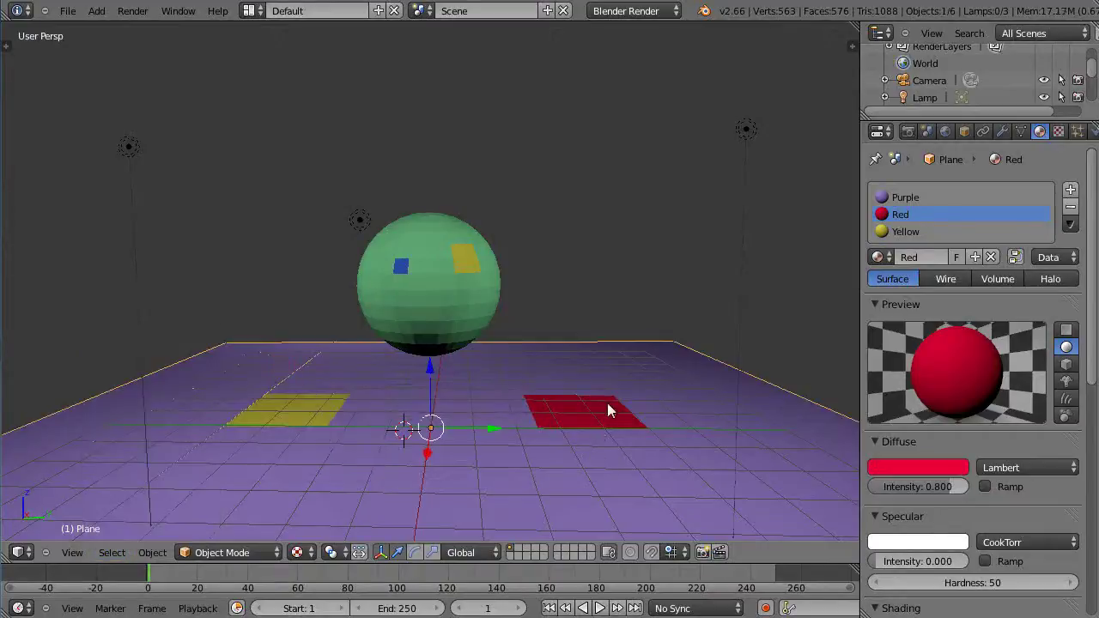
click(116, 554)
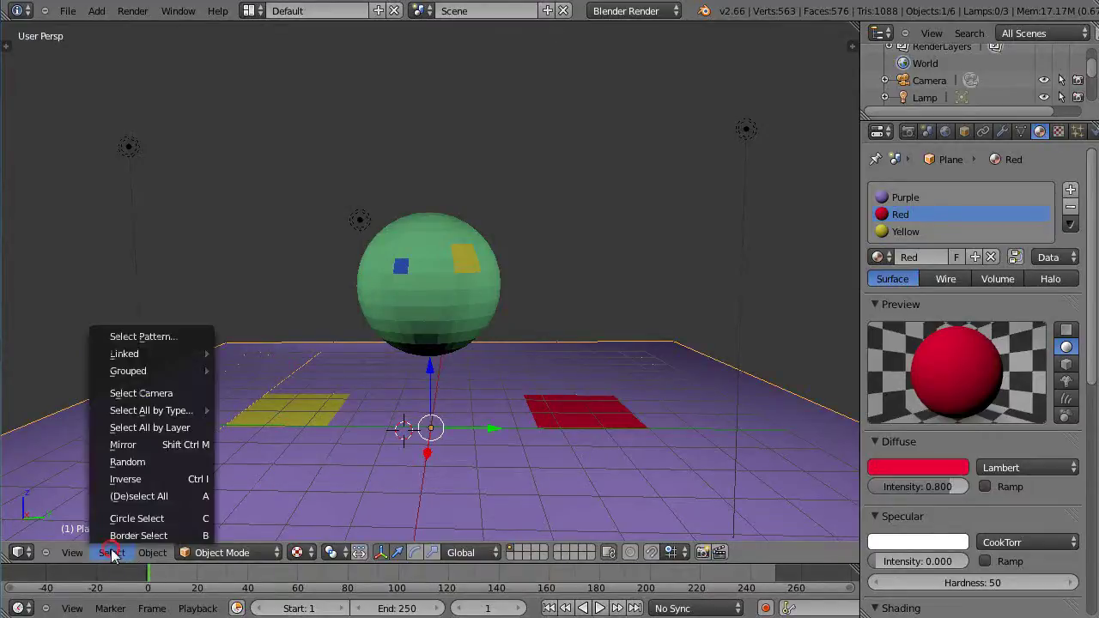
mouse_move(127, 361)
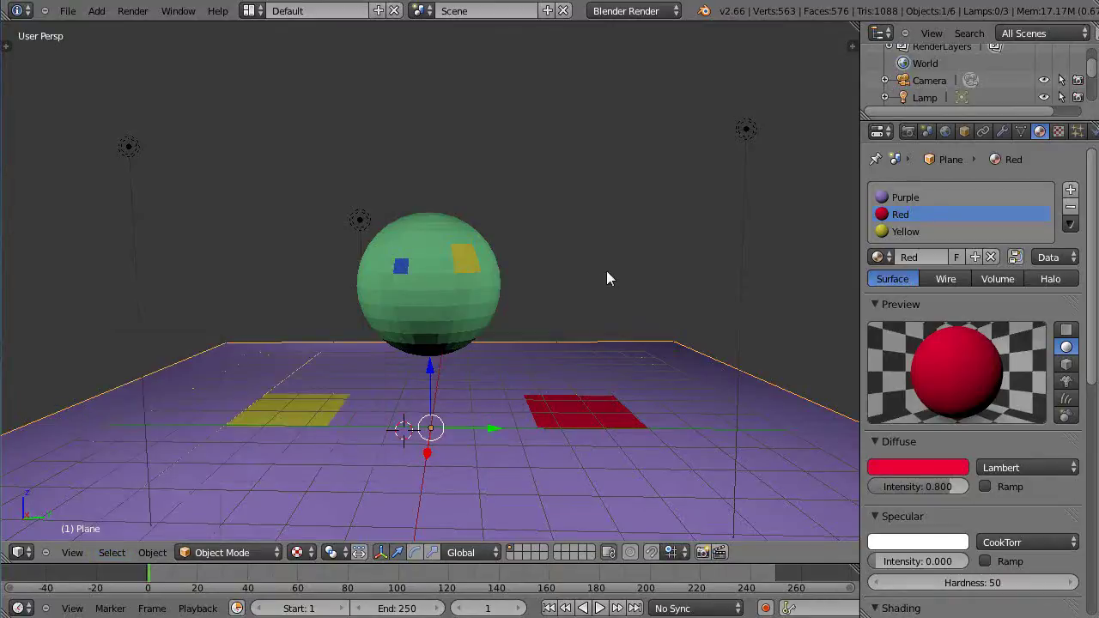
- Zoom the viewport and set the 3D cursor in empty space right of the sphere
scroll(612, 373, down, 3)
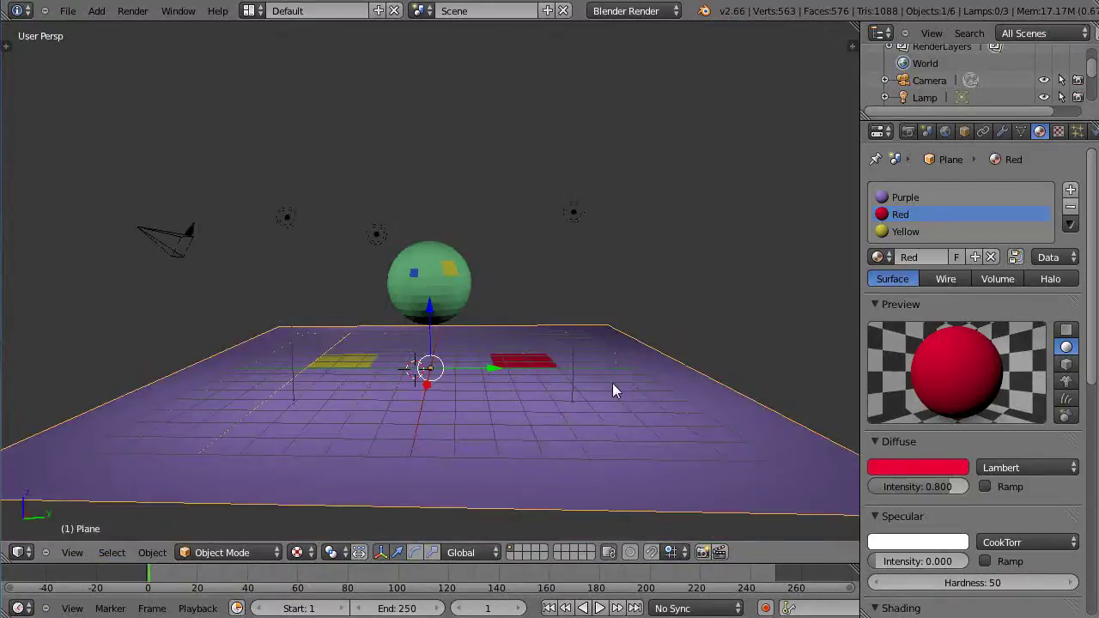
scroll(716, 478, up, 3)
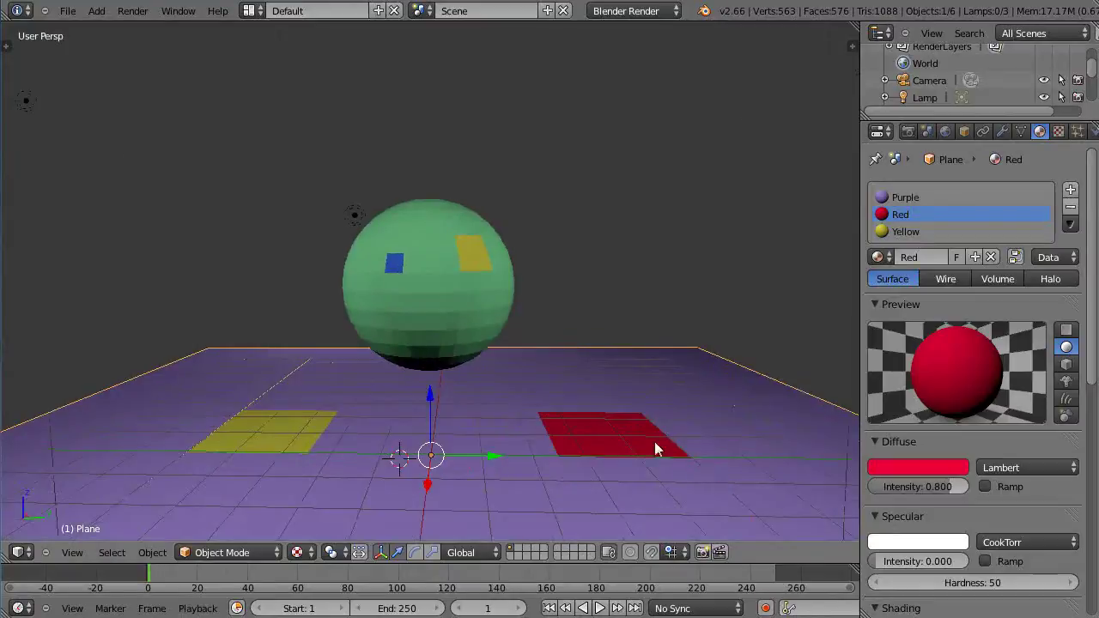
scroll(636, 423, up, 3)
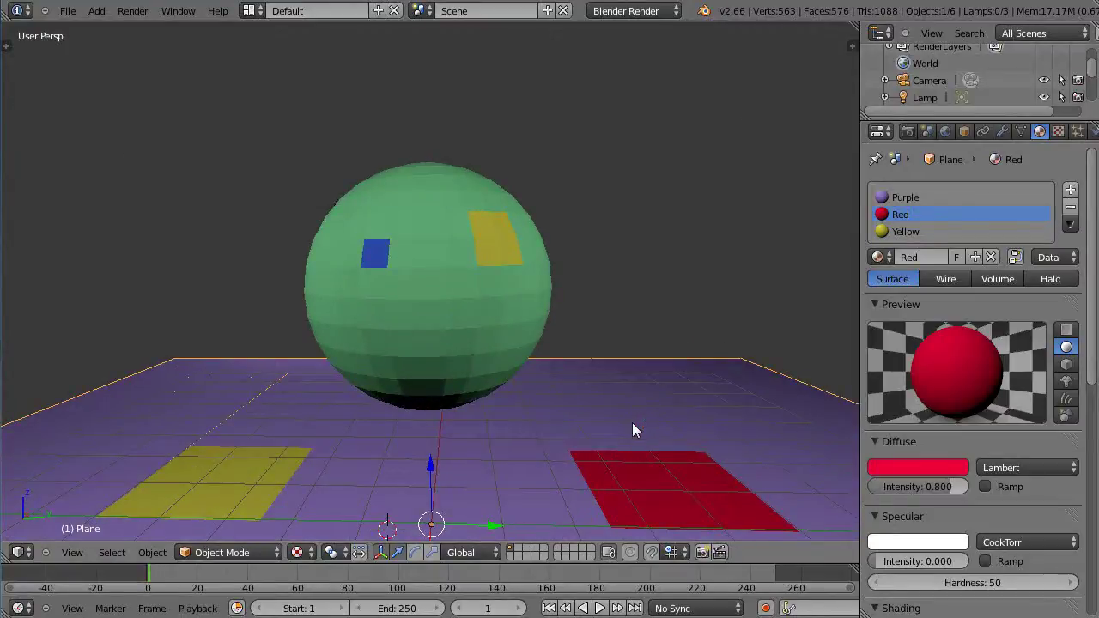
scroll(632, 422, down, 2)
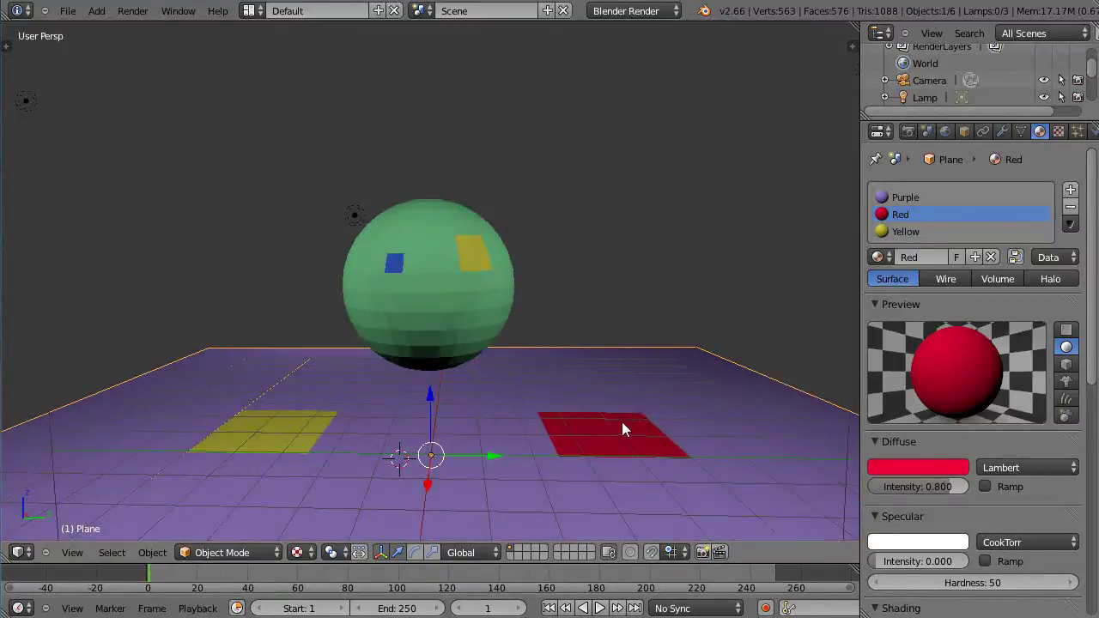
scroll(625, 364, up, 2)
scroll(625, 362, down, 2)
scroll(539, 366, up, 2)
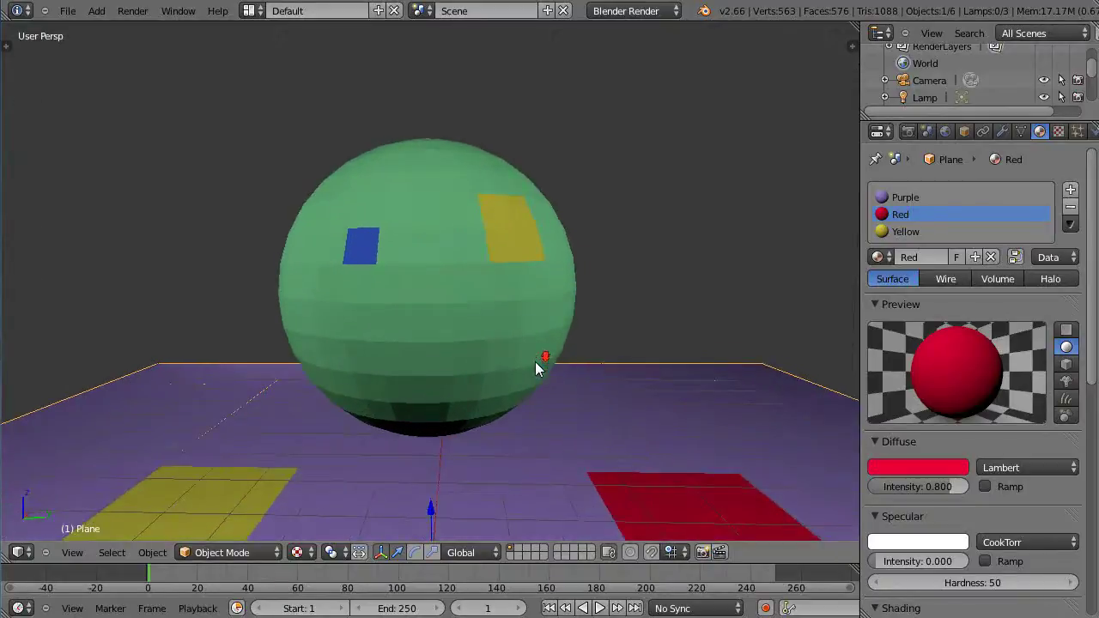
scroll(532, 374, down, 2)
scroll(564, 364, down, 1)
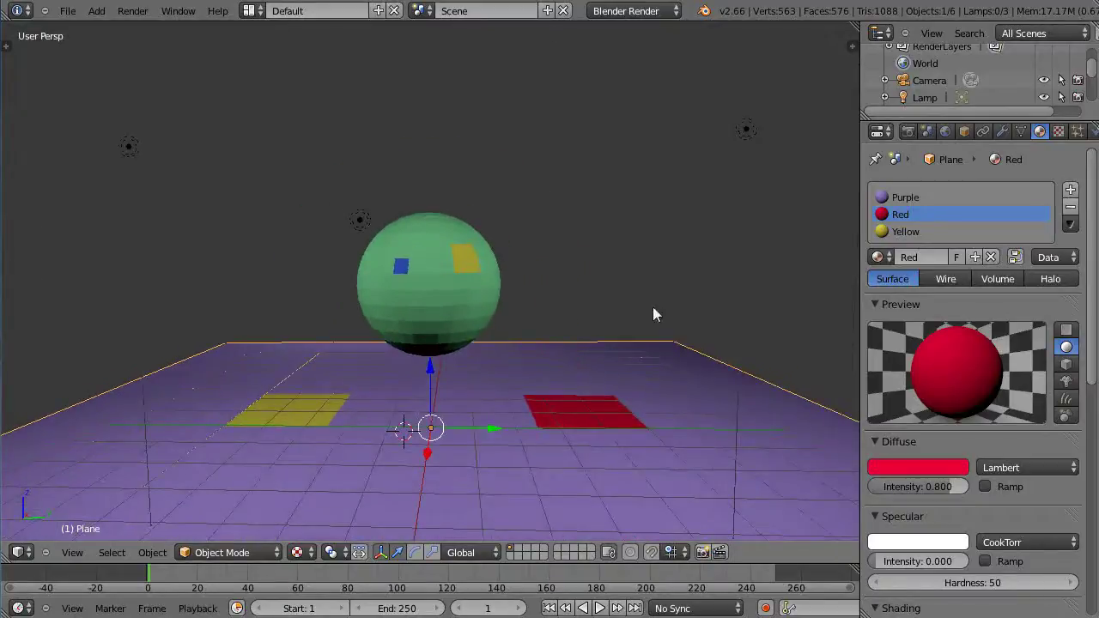
click(708, 281)
- Add a cube mesh at the 3D cursor and scale it down
key(shift+a)
mouse_move(708, 288)
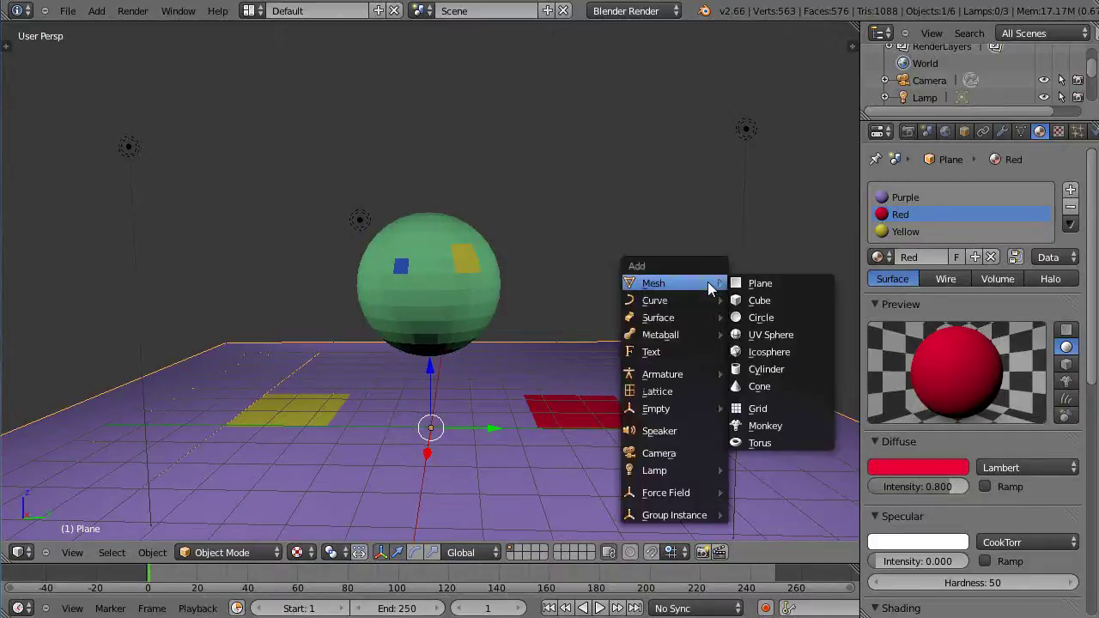
click(763, 299)
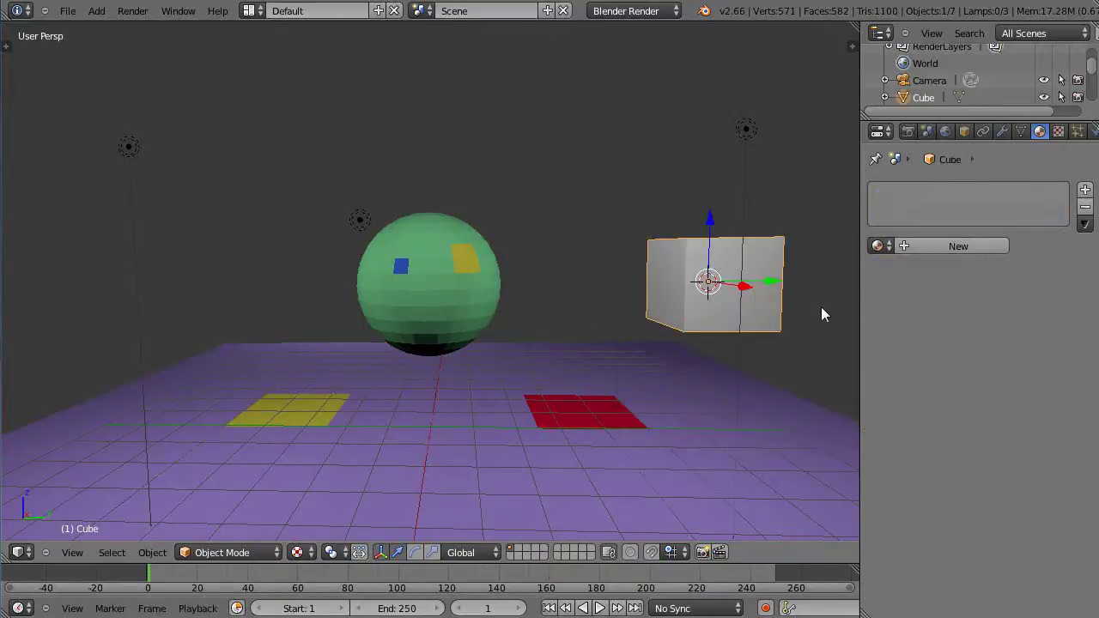
key(s)
click(711, 307)
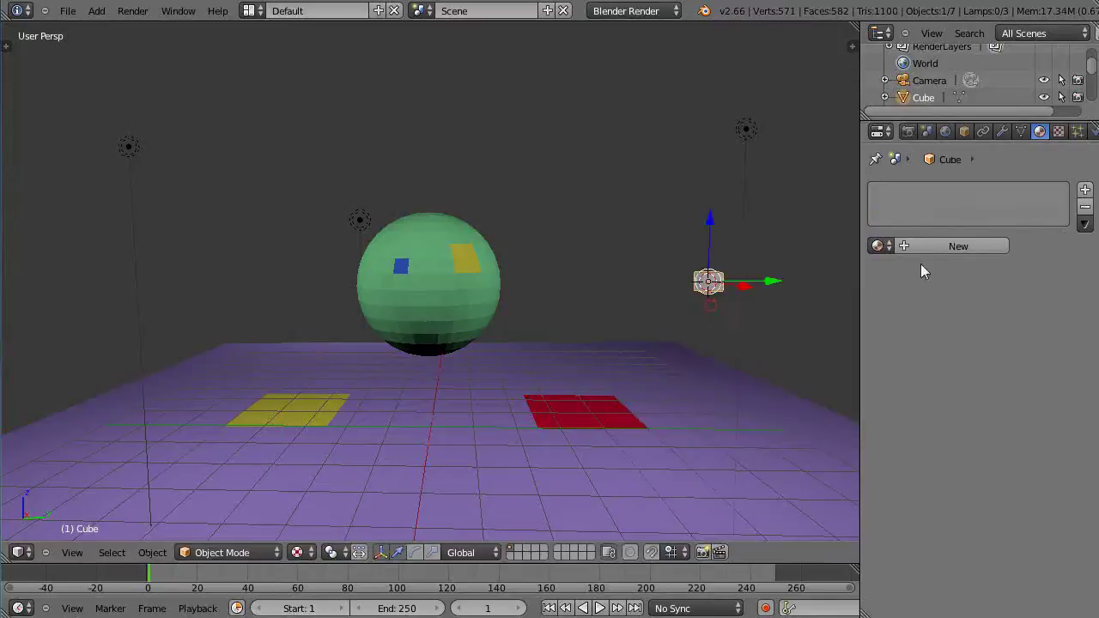
- Create a new material for the cube with an orange diffuse colour, then duplicate it
click(958, 246)
click(913, 451)
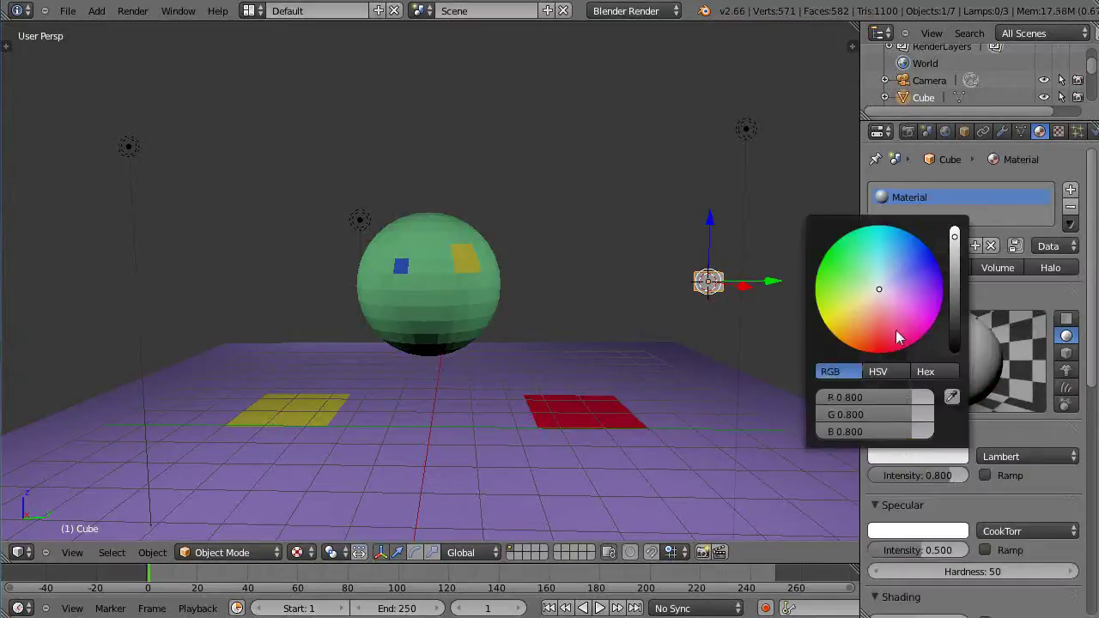
click(862, 347)
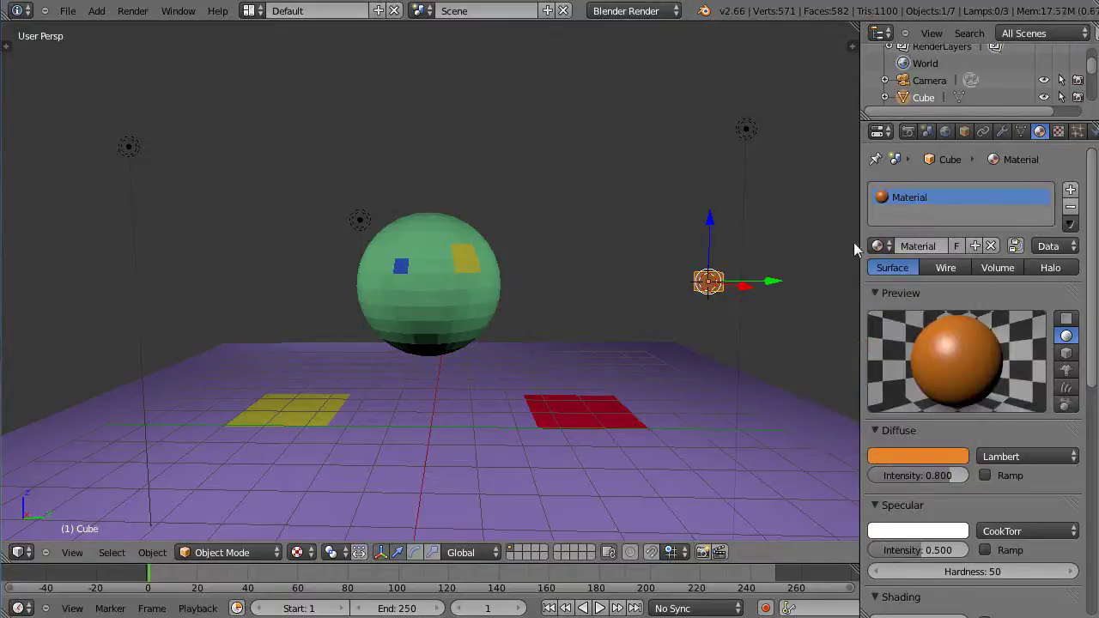
middle_drag(748, 297, 742, 359)
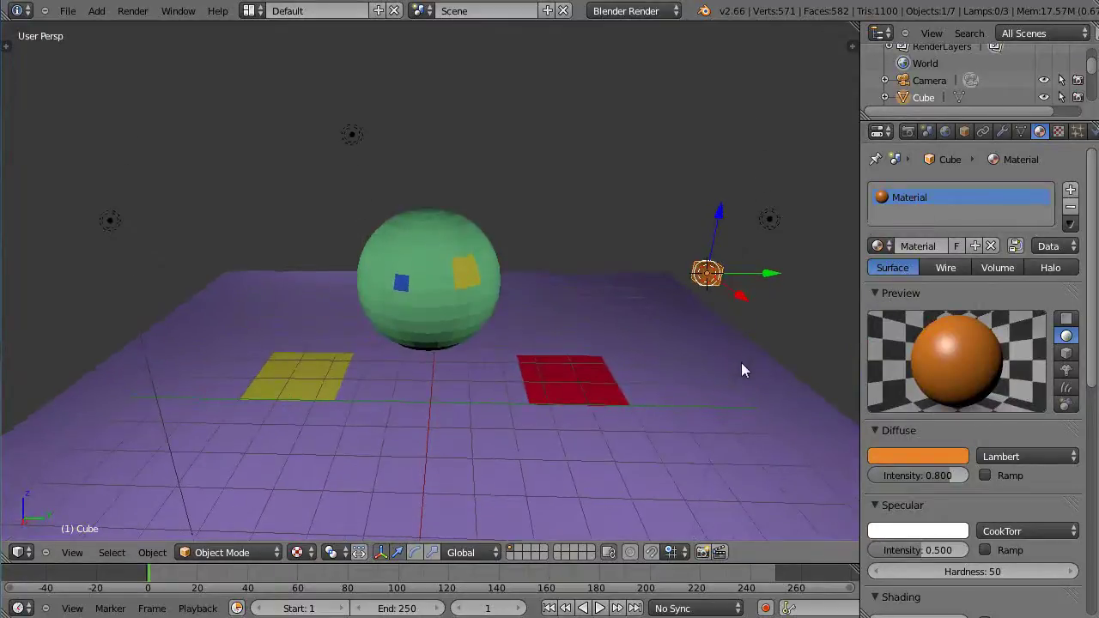
scroll(741, 362, up, 4)
scroll(743, 366, down, 3)
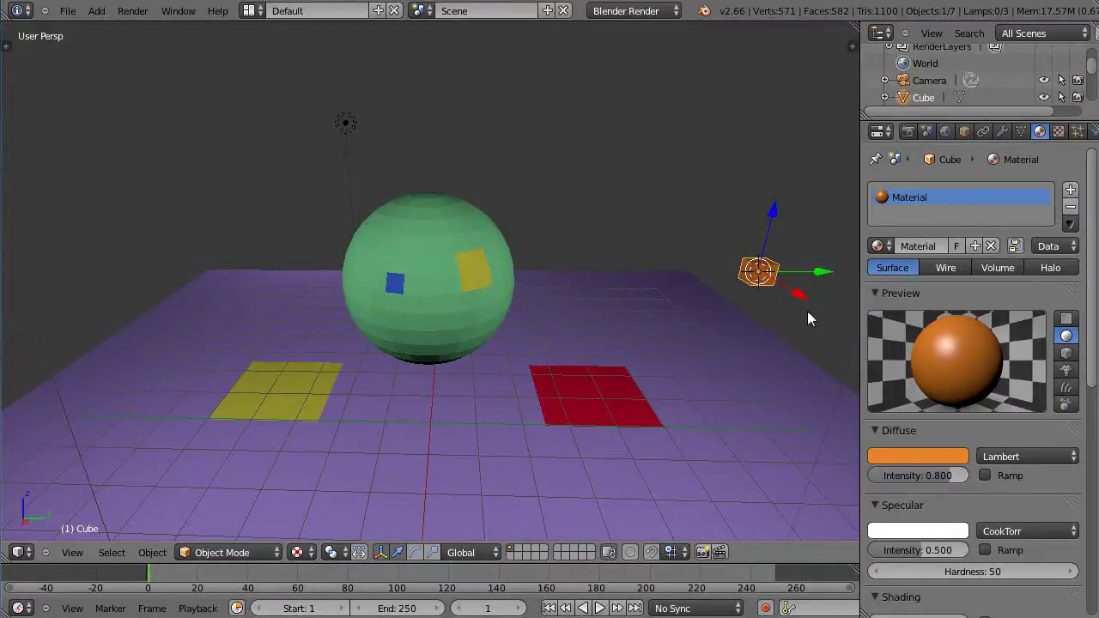
key(shift+d)
- Place the duplicate cube along Y beside the original, leaving the material list unchanged
key(y)
click(756, 321)
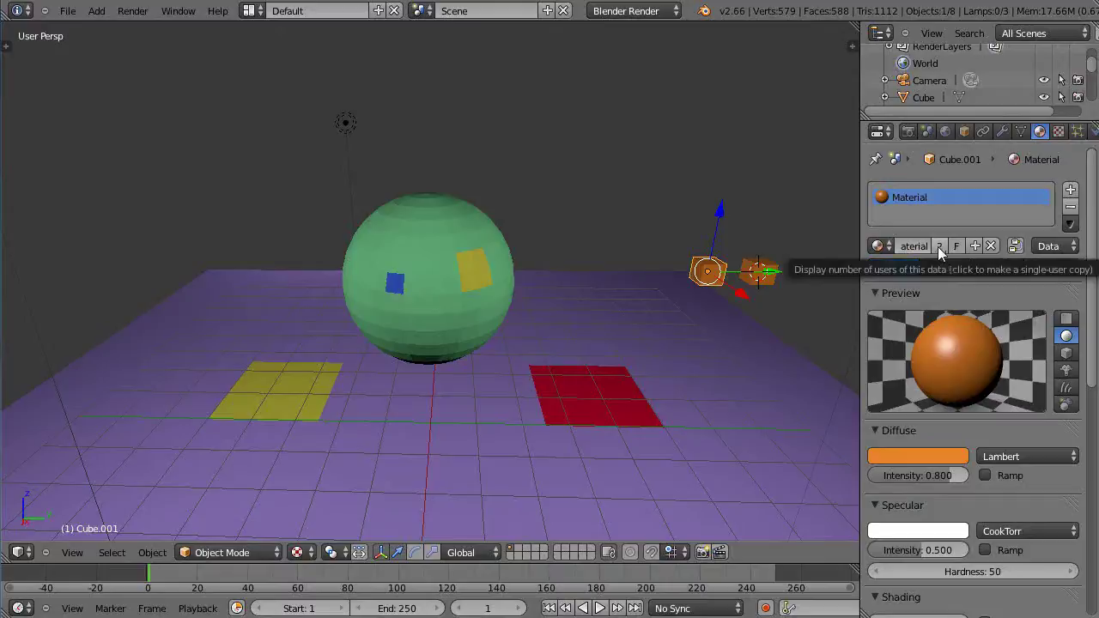
click(878, 245)
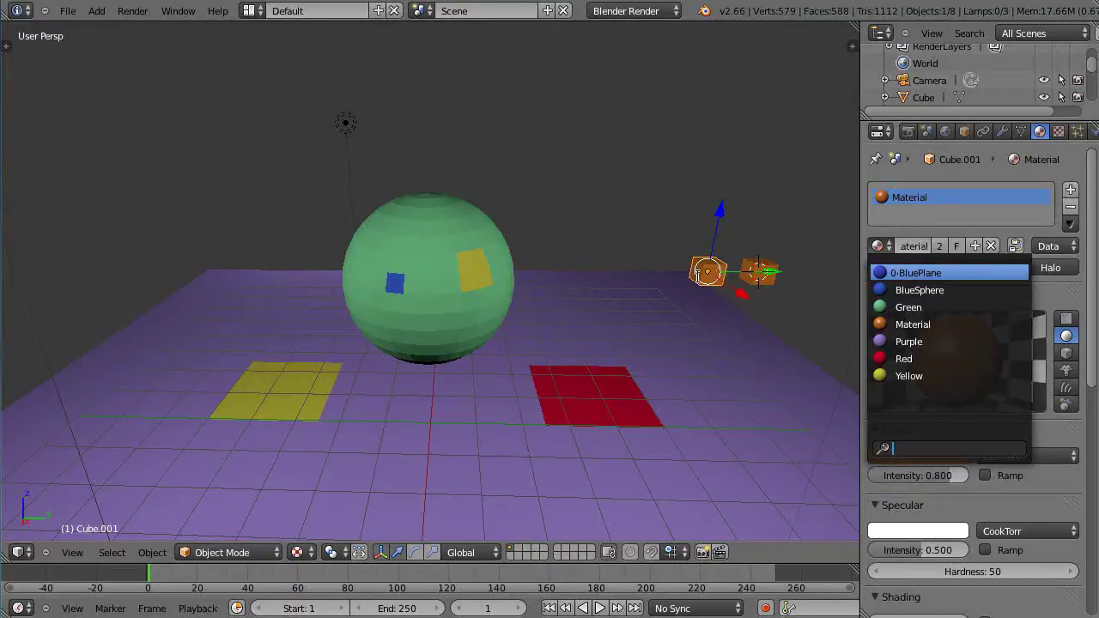
text(Dy)
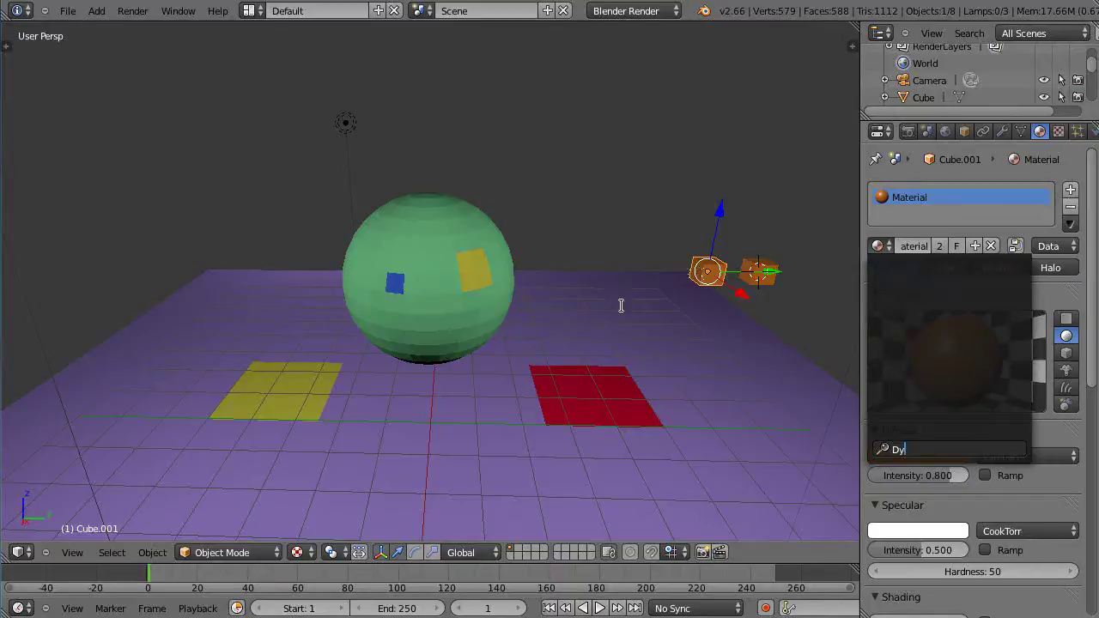
key(Escape)
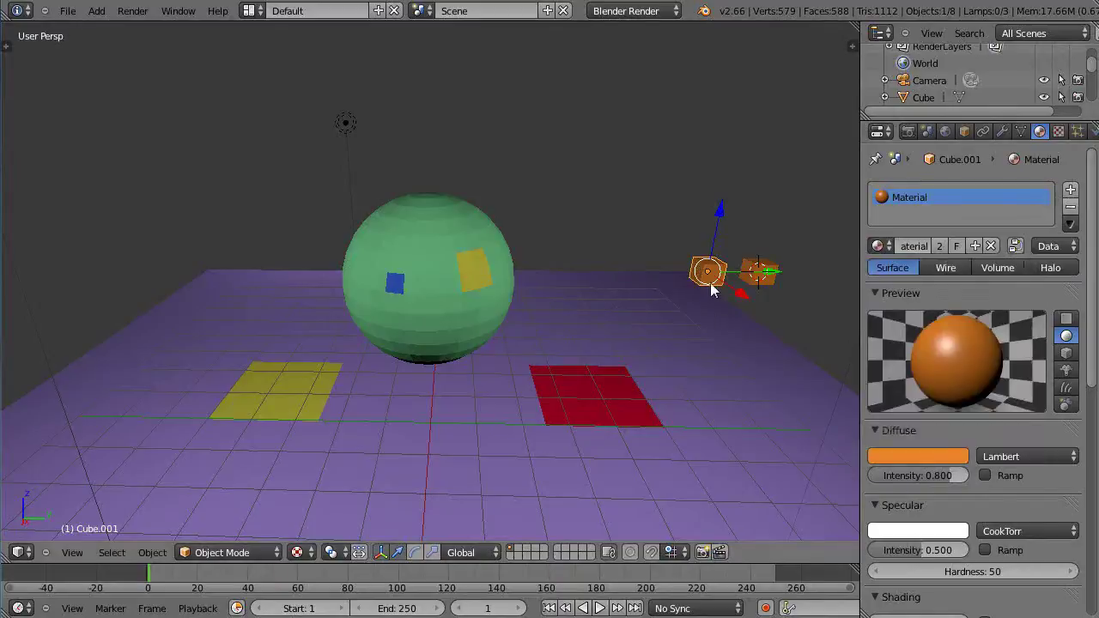
- Duplicate along Y twice more to complete a row of four orange cubes
key(shift+d)
key(y)
click(669, 287)
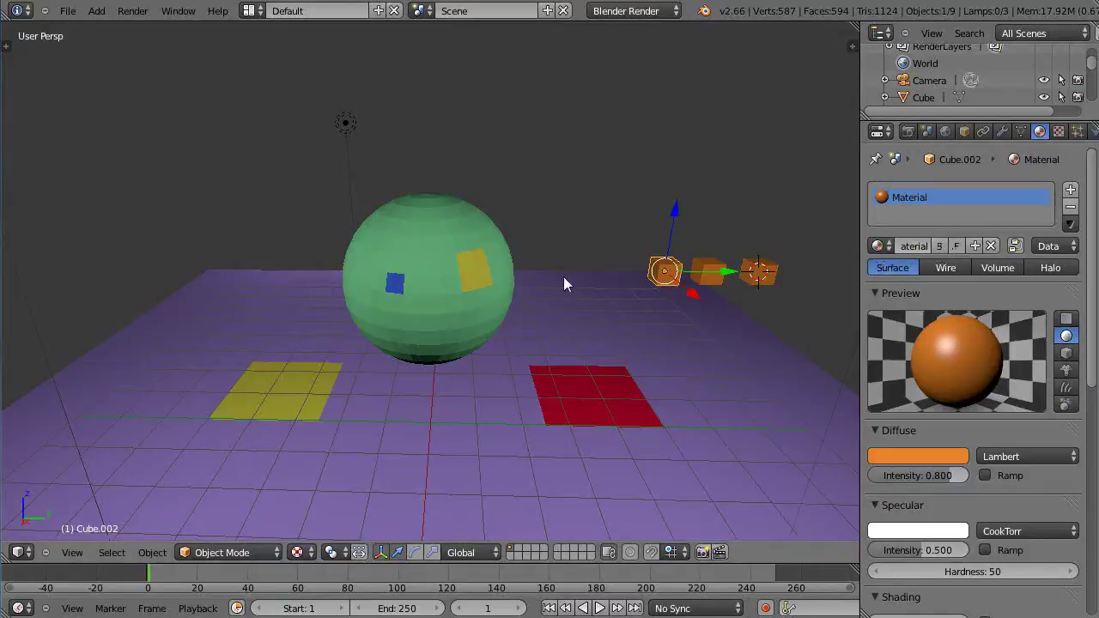
key(shift+d)
key(y)
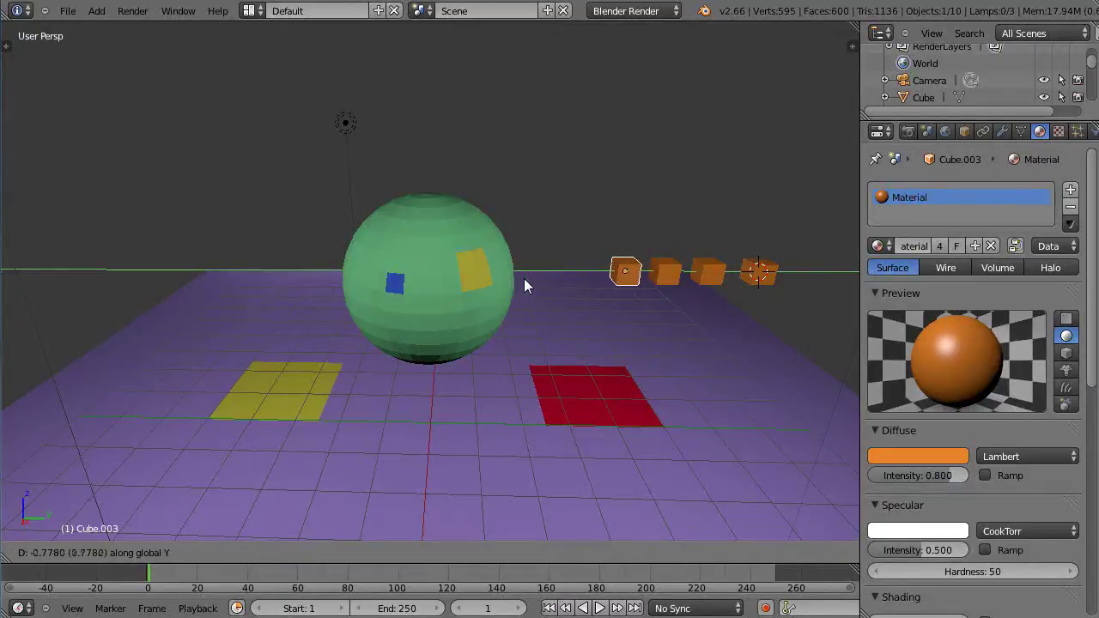
click(521, 276)
scroll(657, 371, up, 2)
scroll(661, 373, down, 2)
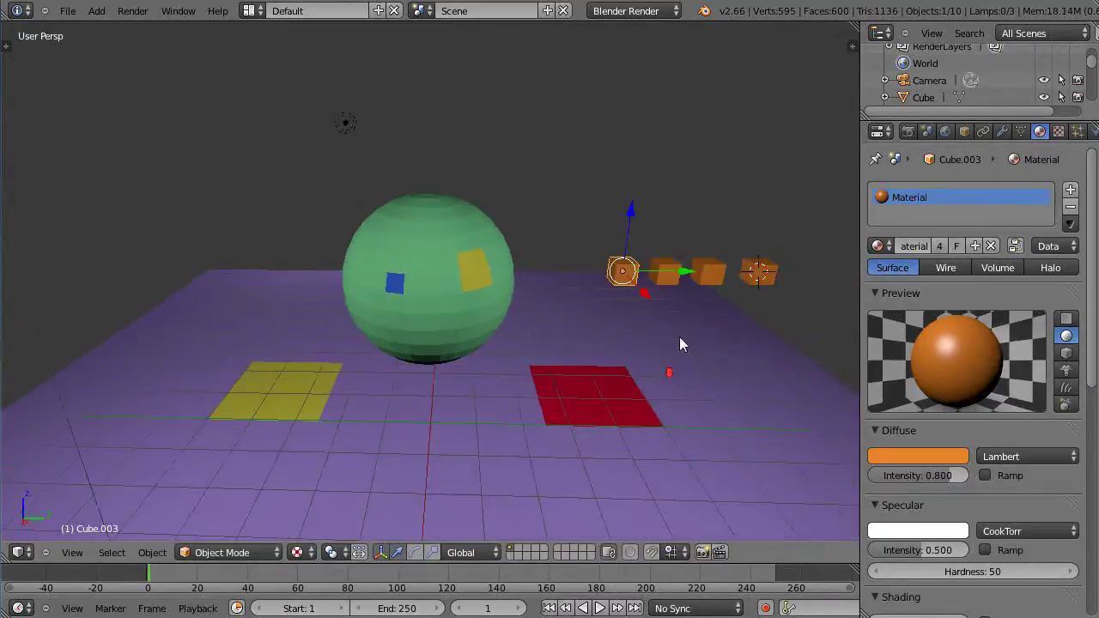
middle_drag(680, 344, 584, 280)
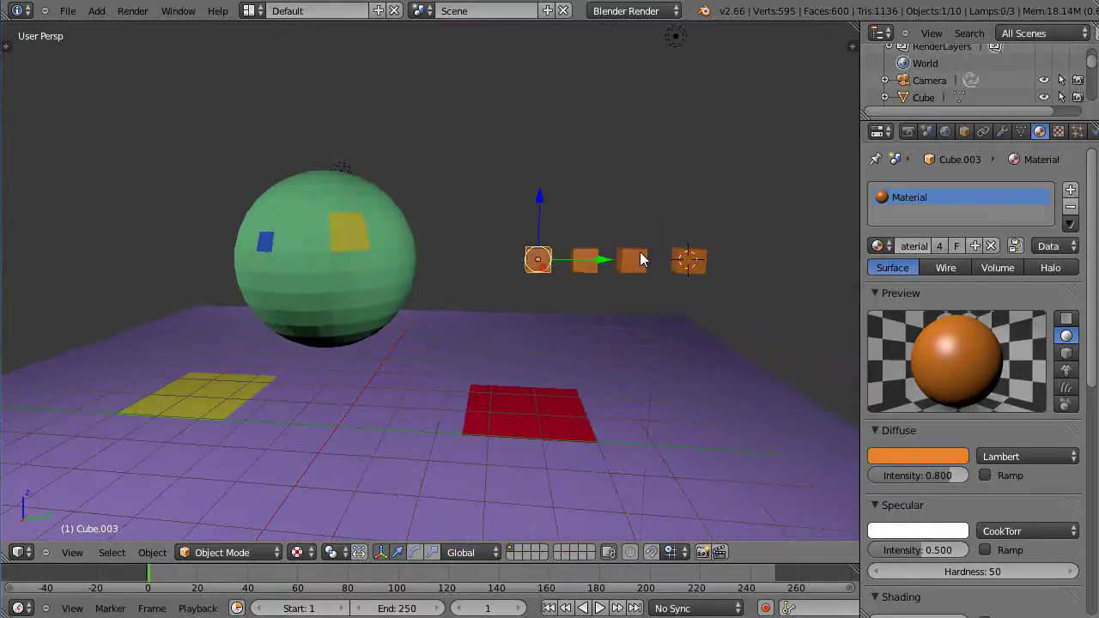
- Select Cube.001, briefly assign Red, then restore the shared orange Material
right_click(633, 260)
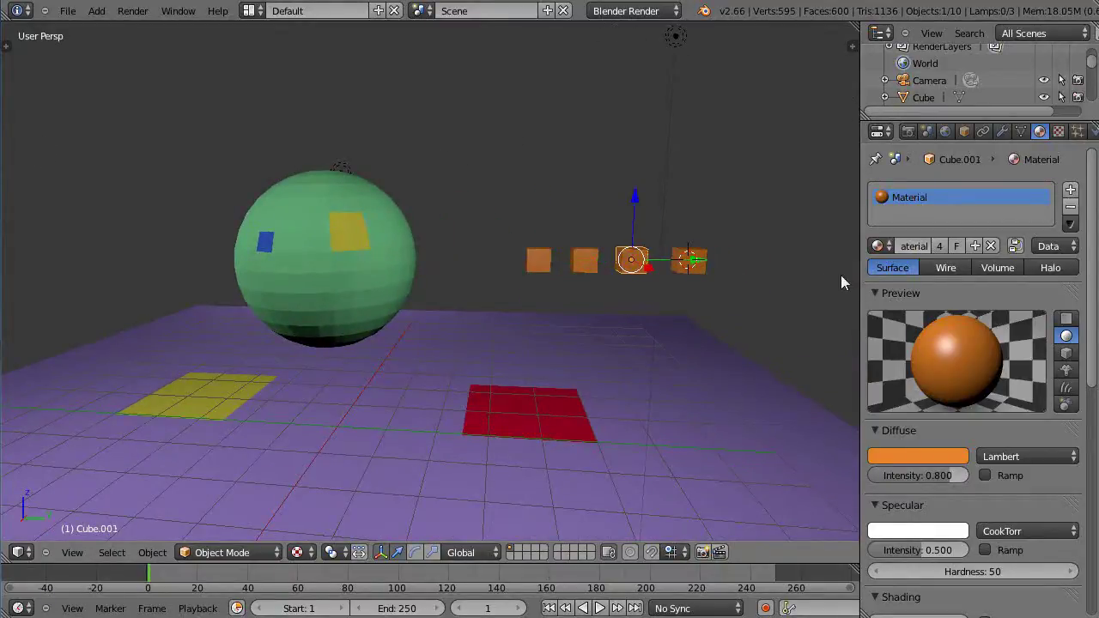
click(877, 246)
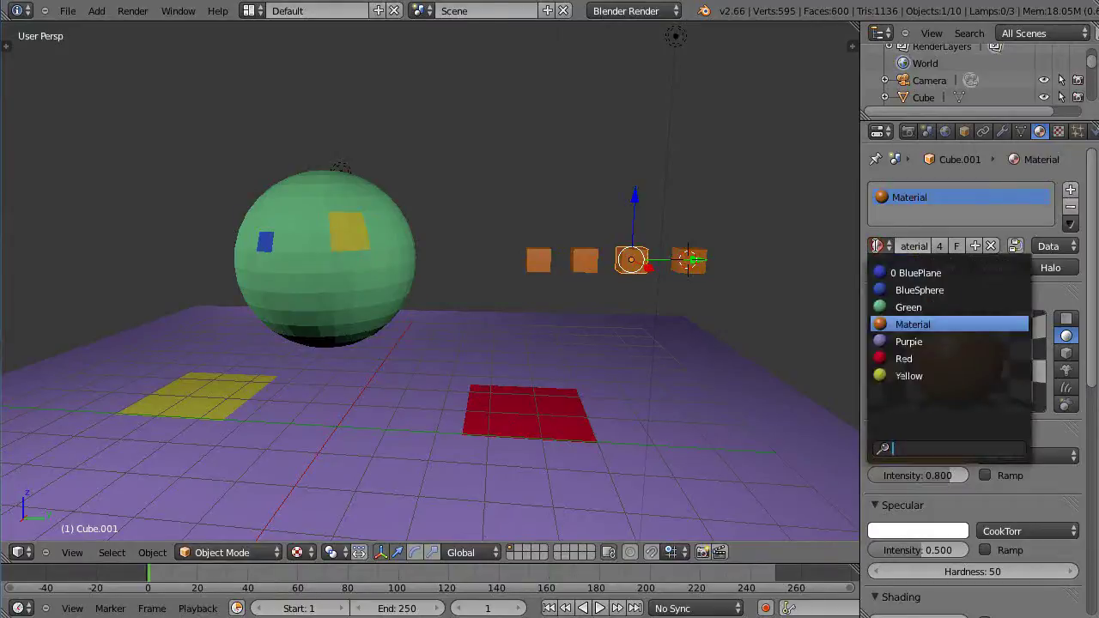
click(881, 360)
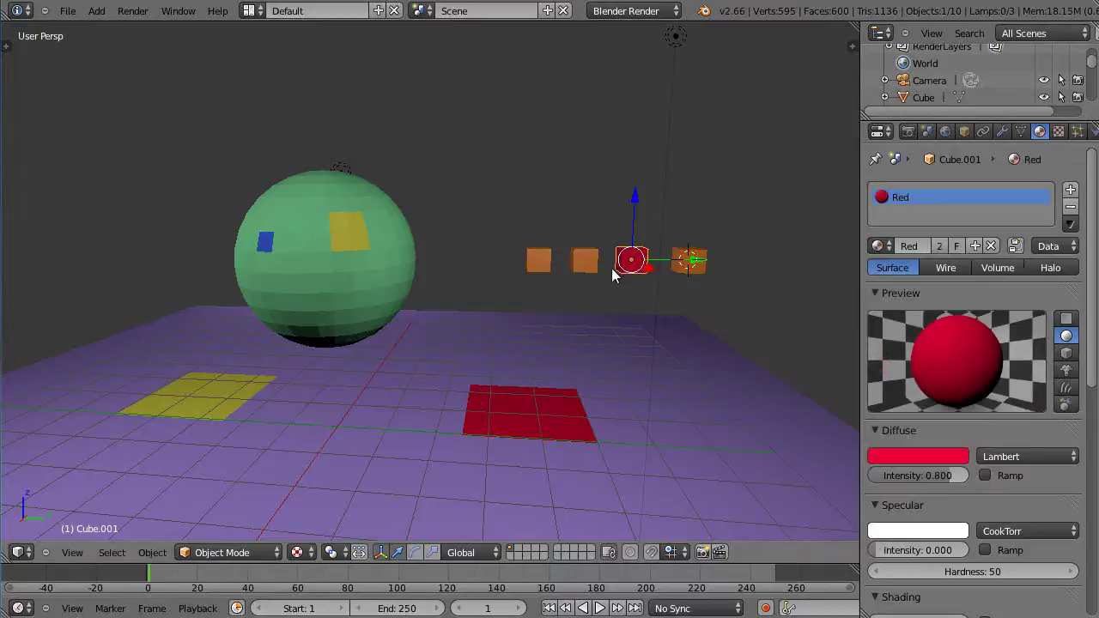
click(876, 246)
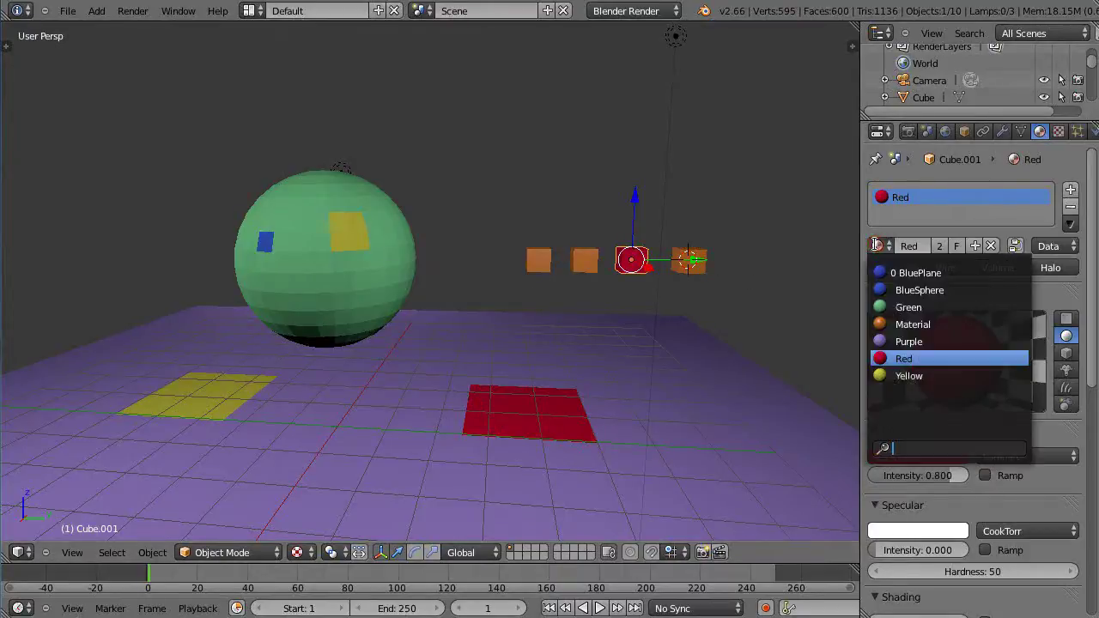
click(887, 326)
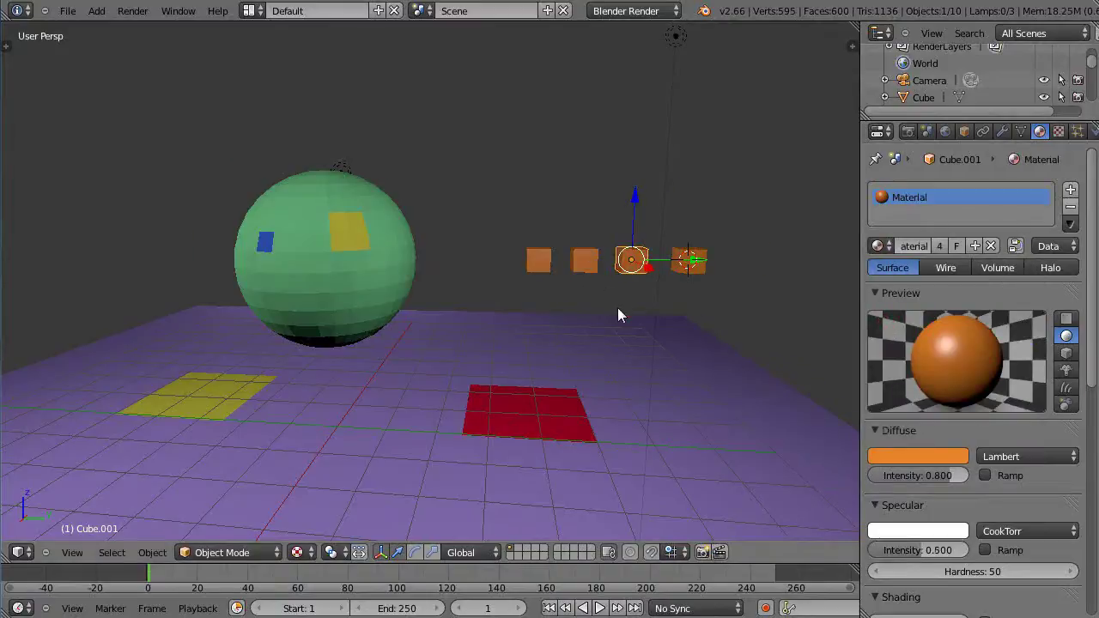
- Adjust the shared Material's diffuse colour on the colour wheel, keeping it orange
scroll(617, 307, up, 2)
scroll(617, 308, down, 2)
scroll(617, 307, down, 2)
scroll(622, 286, up, 2)
middle_drag(618, 278, 573, 284)
scroll(571, 283, up, 3)
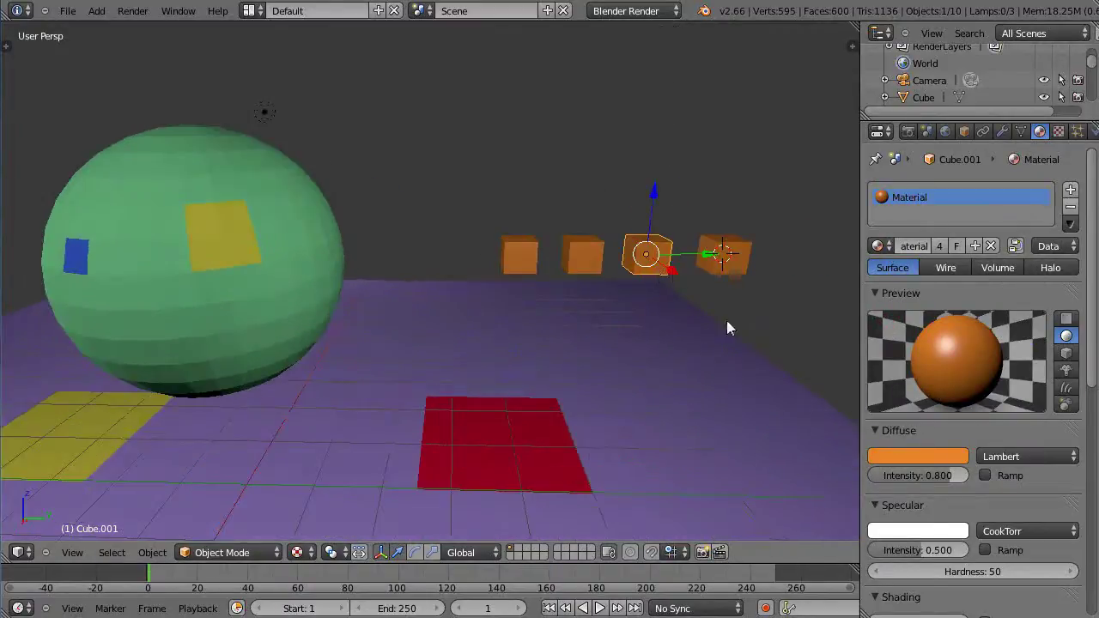
click(897, 452)
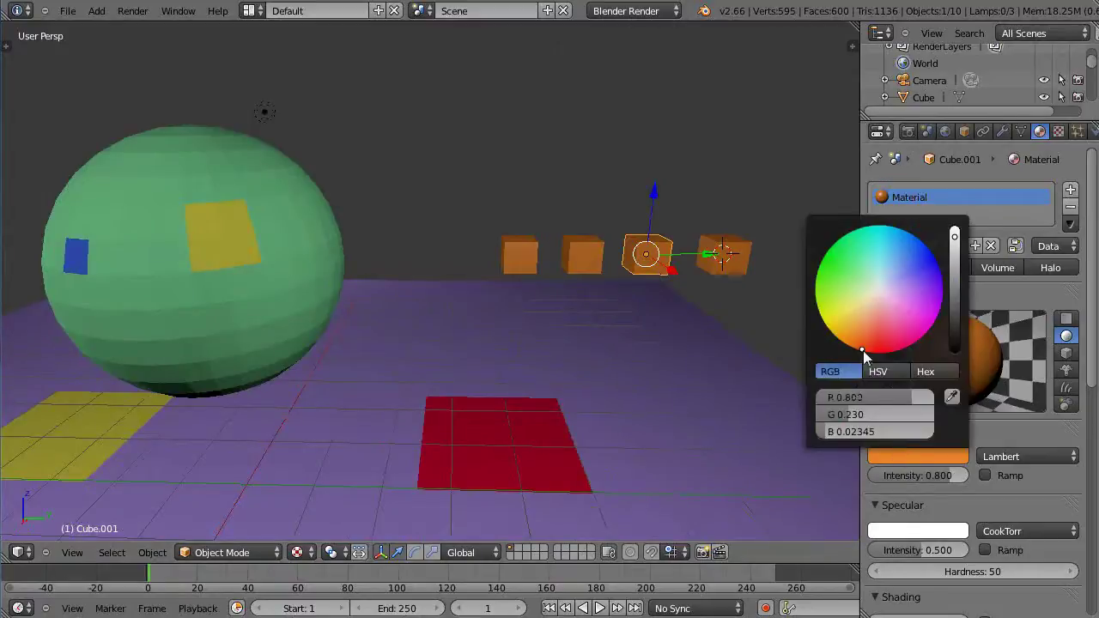
mouse_move(863, 350)
mouse_down()
mouse_move(893, 346)
mouse_move(844, 346)
mouse_move(867, 350)
mouse_up()
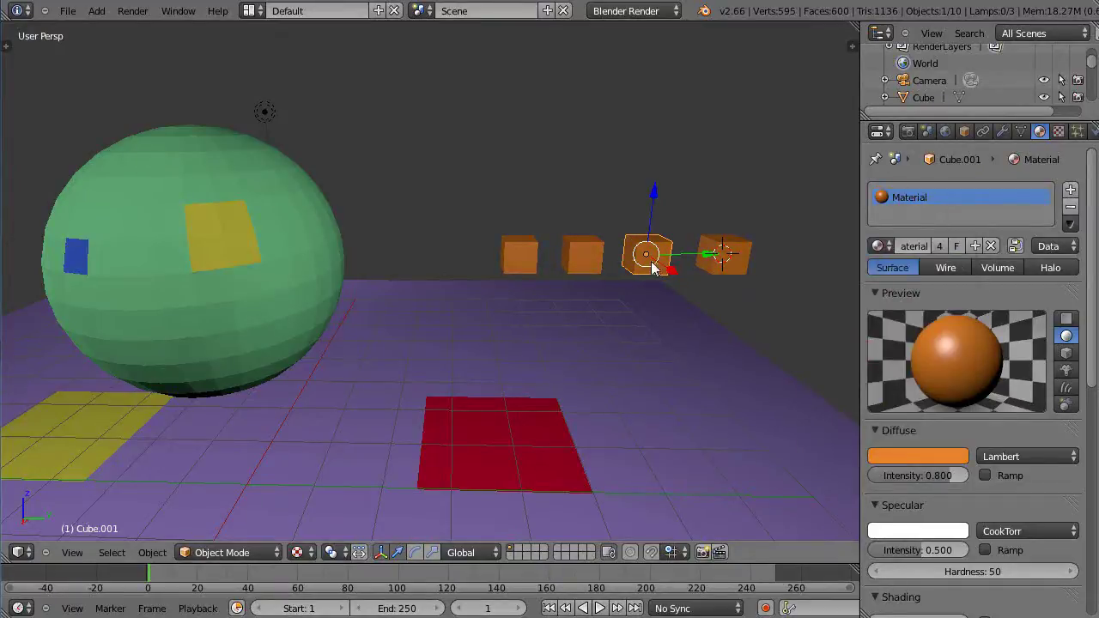
- Make the cube single-user with Object & Data & Materials+Tex and rename its material Orange
key(u)
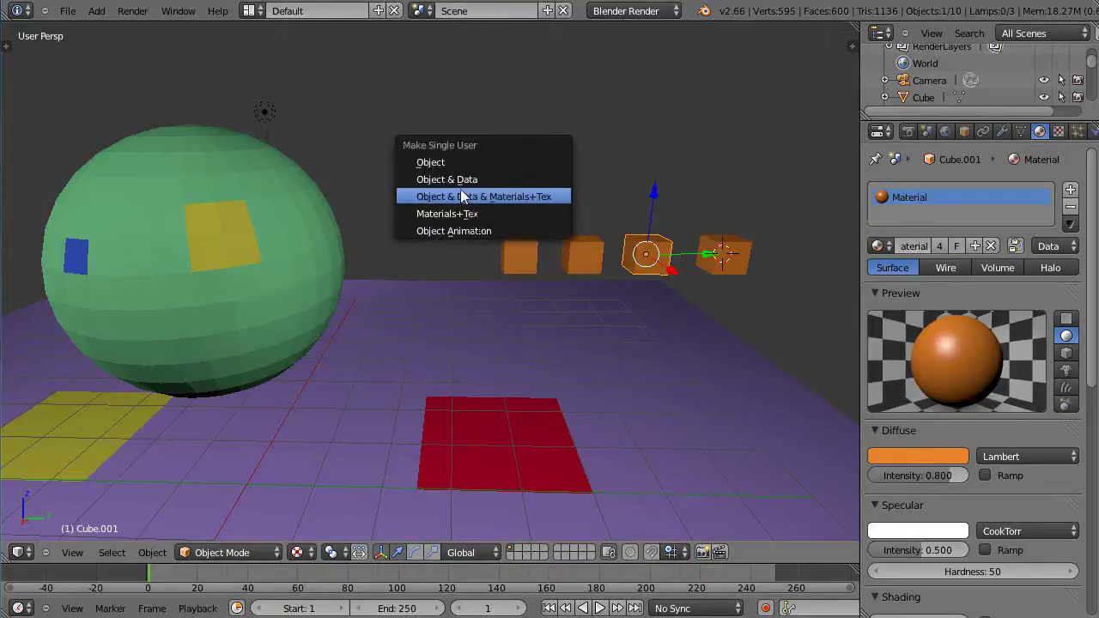
click(540, 196)
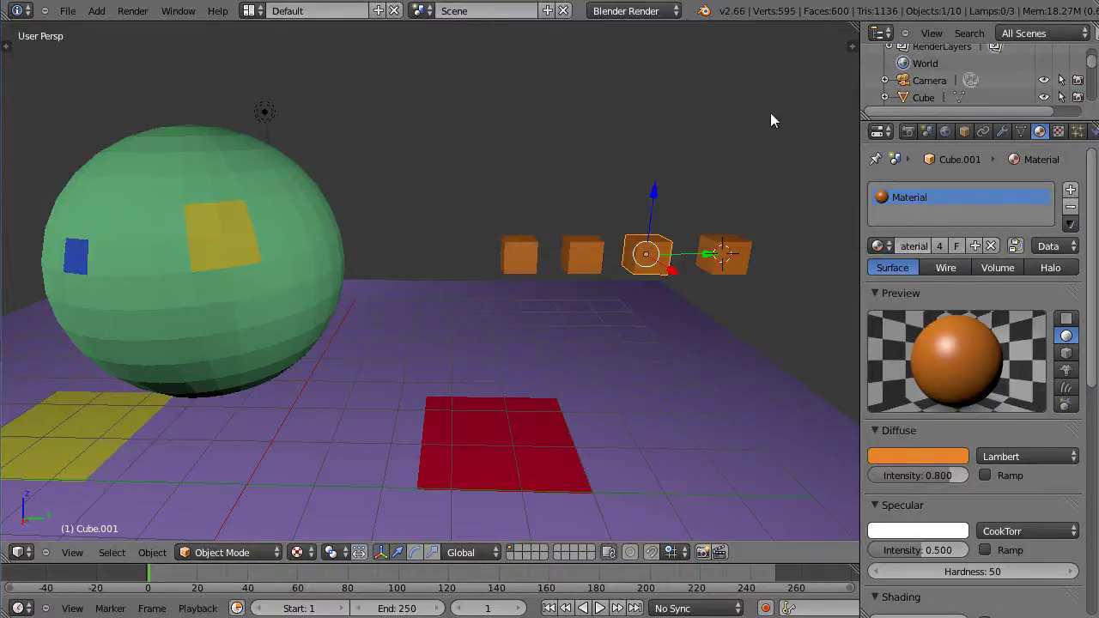
click(939, 247)
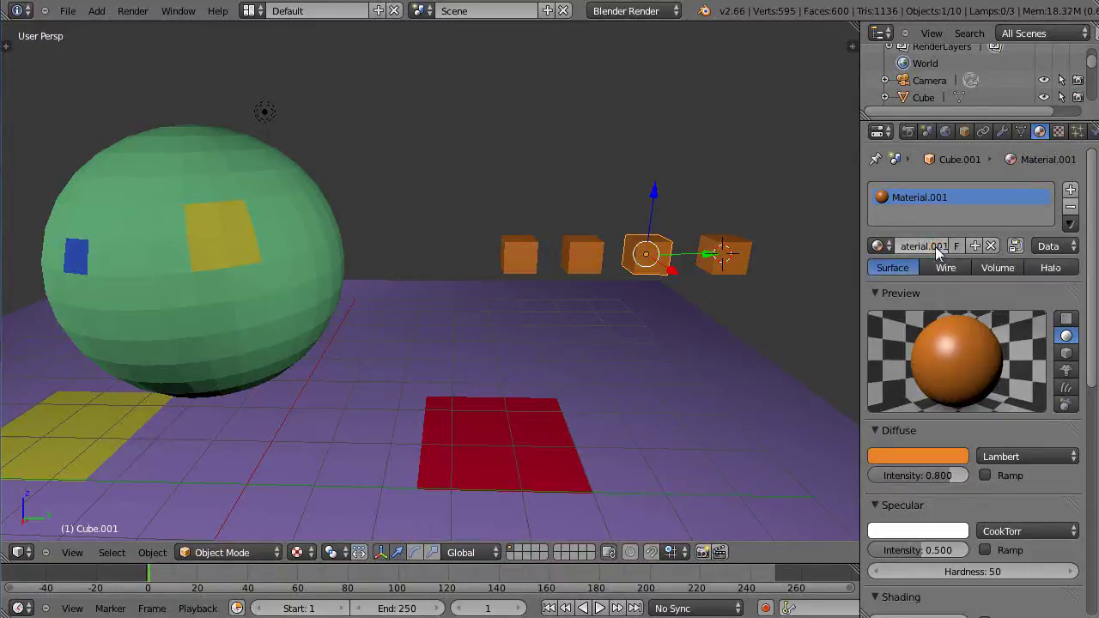
click(925, 246)
key(BackSpace)
text(Orange)
key(Return)
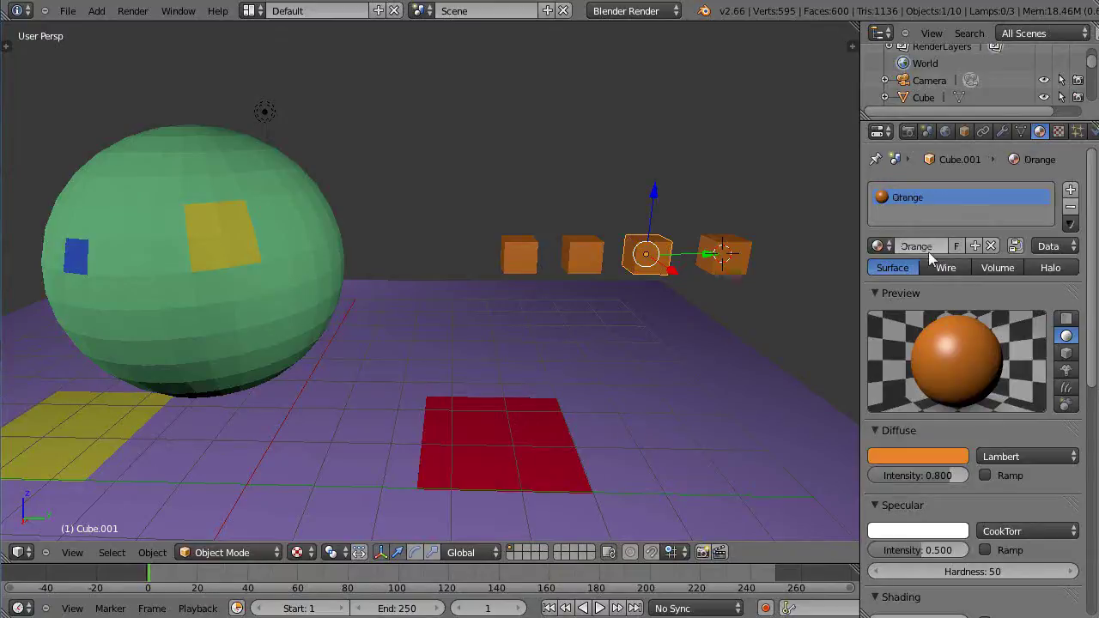
- Select the other cubes in turn to compare materials, ending on the Orange cube
right_click(593, 262)
right_click(535, 262)
right_click(726, 259)
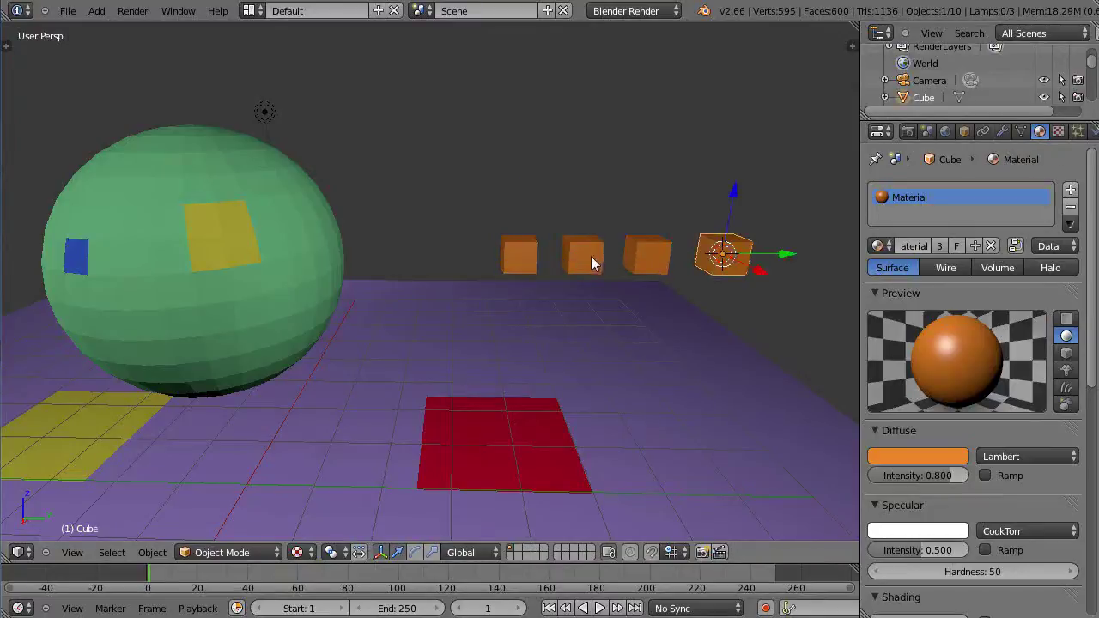
right_click(649, 258)
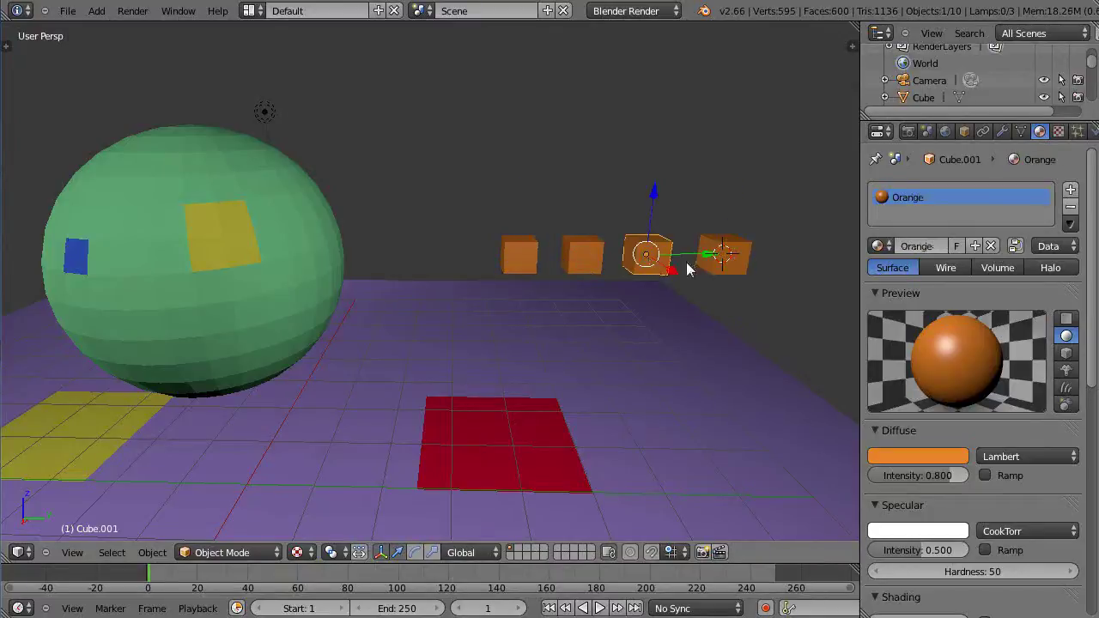
right_click(724, 268)
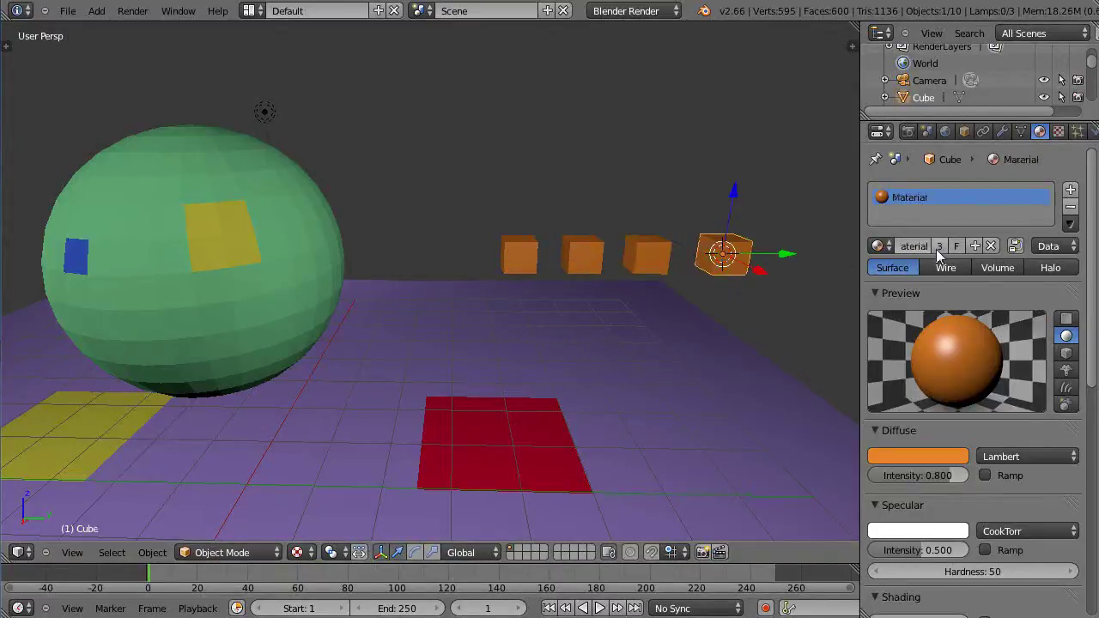
right_click(649, 265)
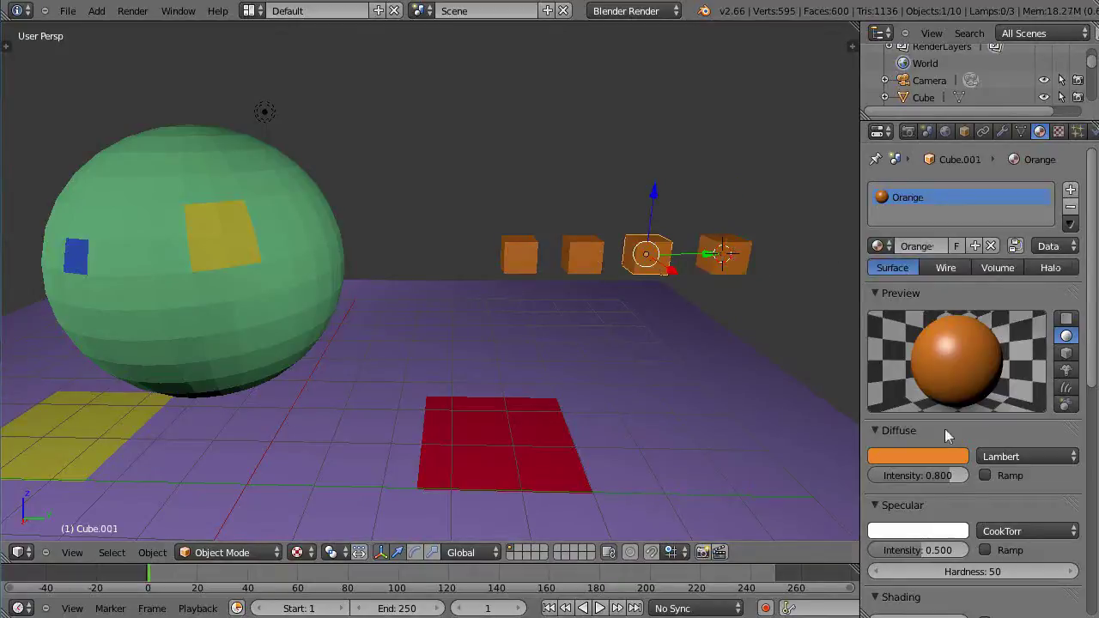
- Change Orange's diffuse colour to pale cream (R 0.800, G 0.751, B 0.373)
click(946, 460)
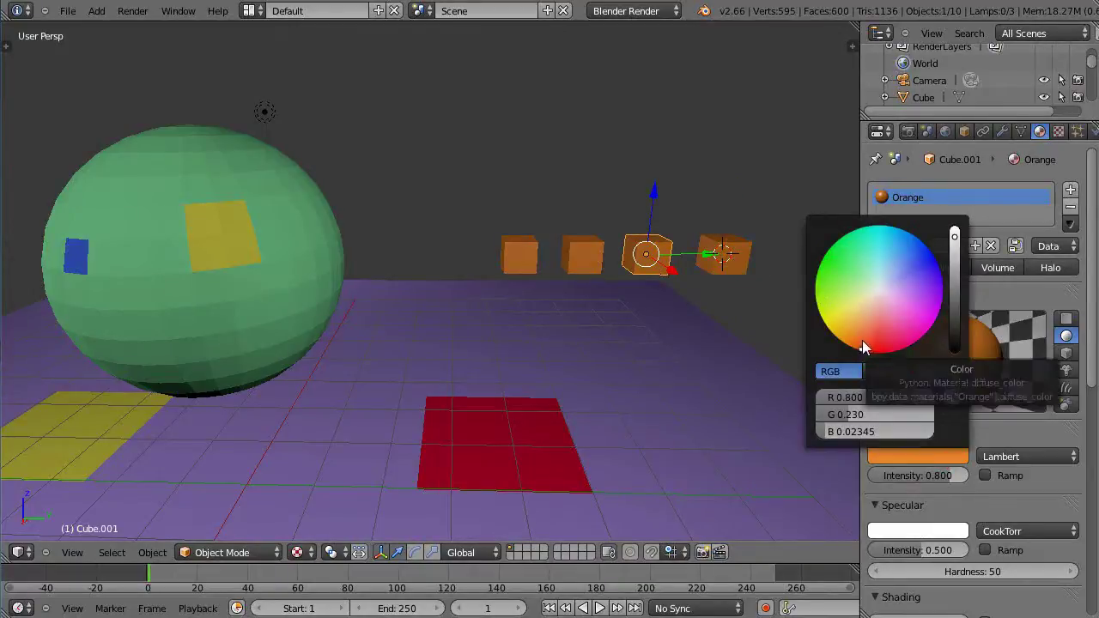
mouse_move(859, 340)
mouse_down()
mouse_move(852, 309)
mouse_move(870, 304)
mouse_up()
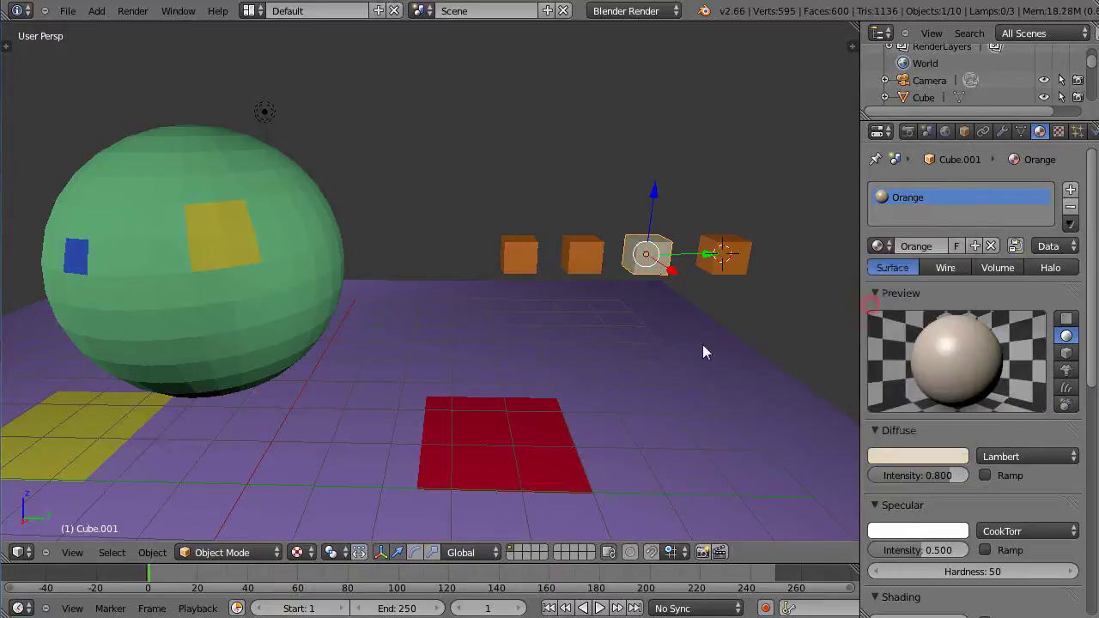
scroll(666, 363, up, 3)
scroll(667, 361, down, 4)
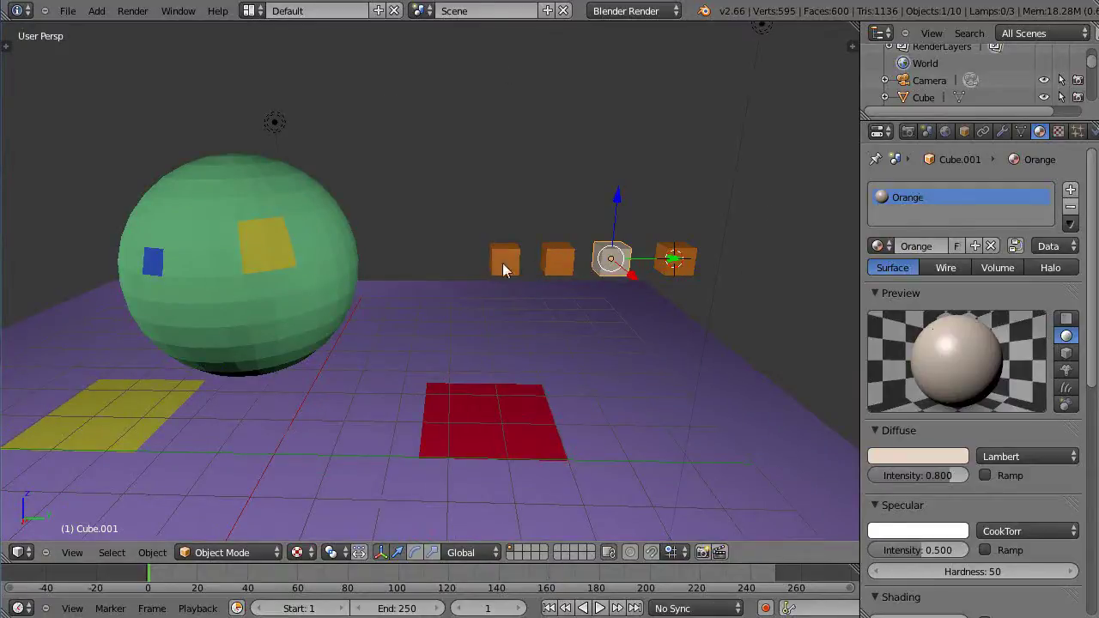
scroll(735, 301, up, 1)
scroll(736, 301, down, 2)
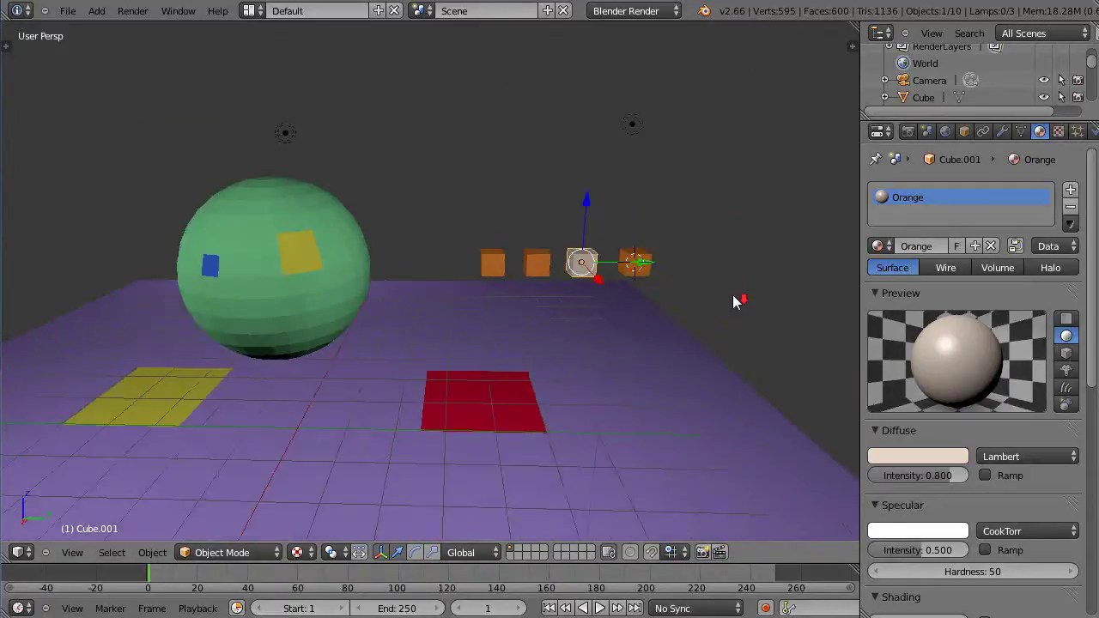
scroll(736, 302, up, 2)
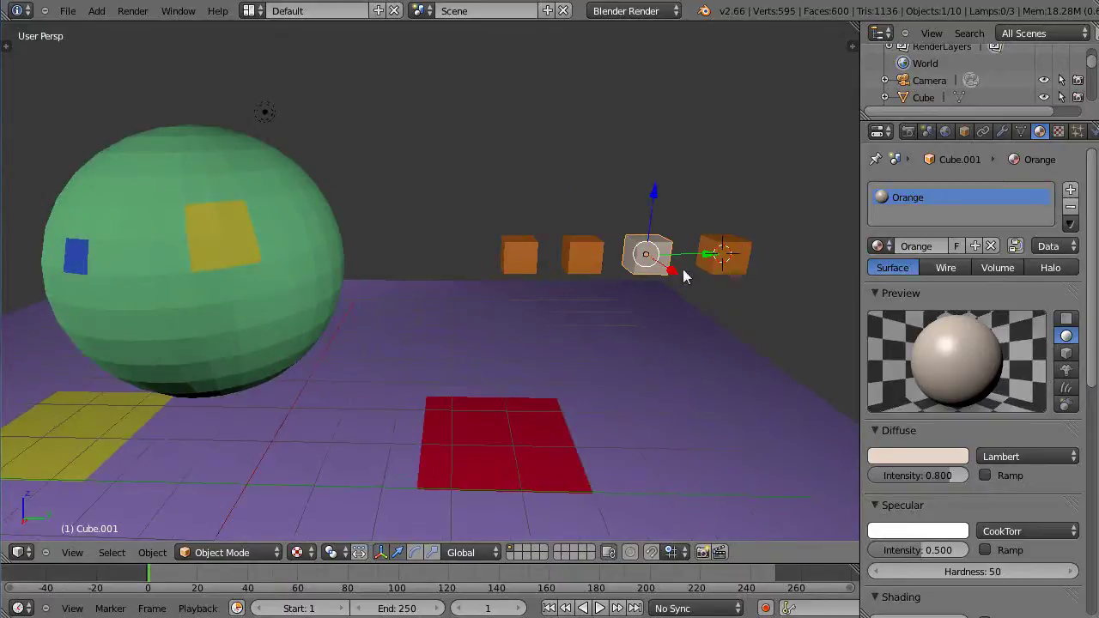
- Check the sphere's Green material, then select the three orange cubes with the sphere active last
right_click(226, 359)
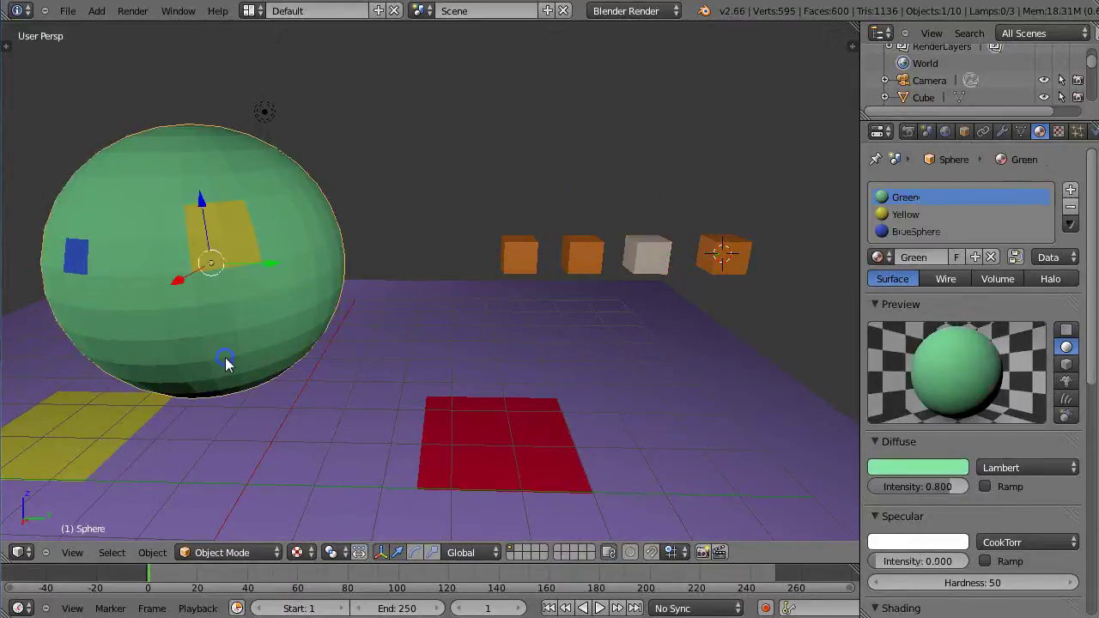
click(908, 199)
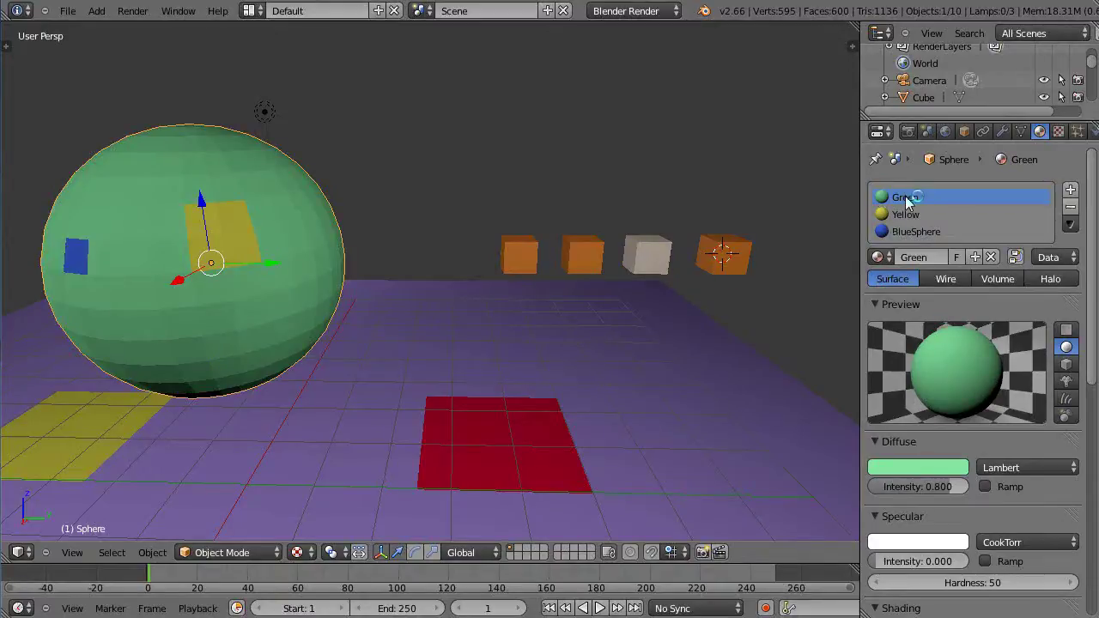
right_click(517, 263)
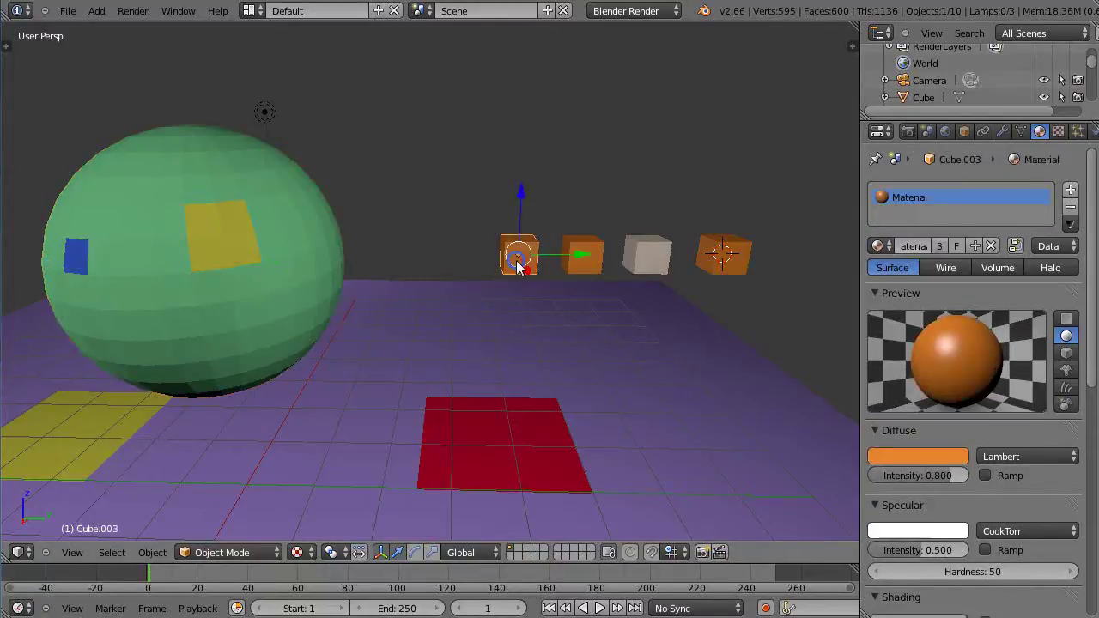
shift+right_click(575, 269)
shift+right_click(713, 271)
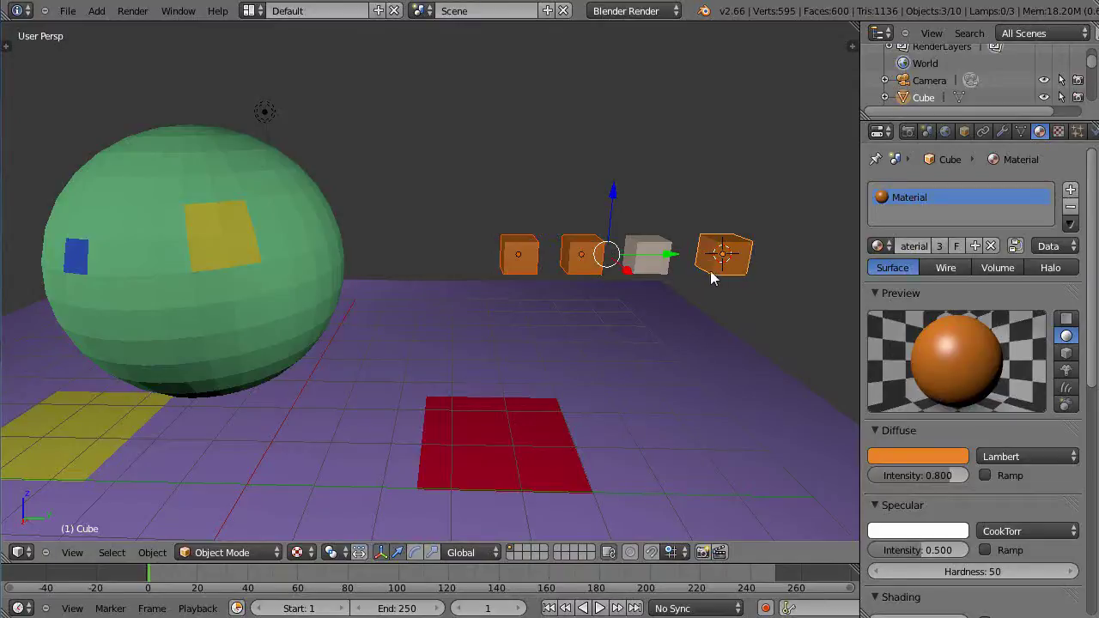
shift+right_click(311, 291)
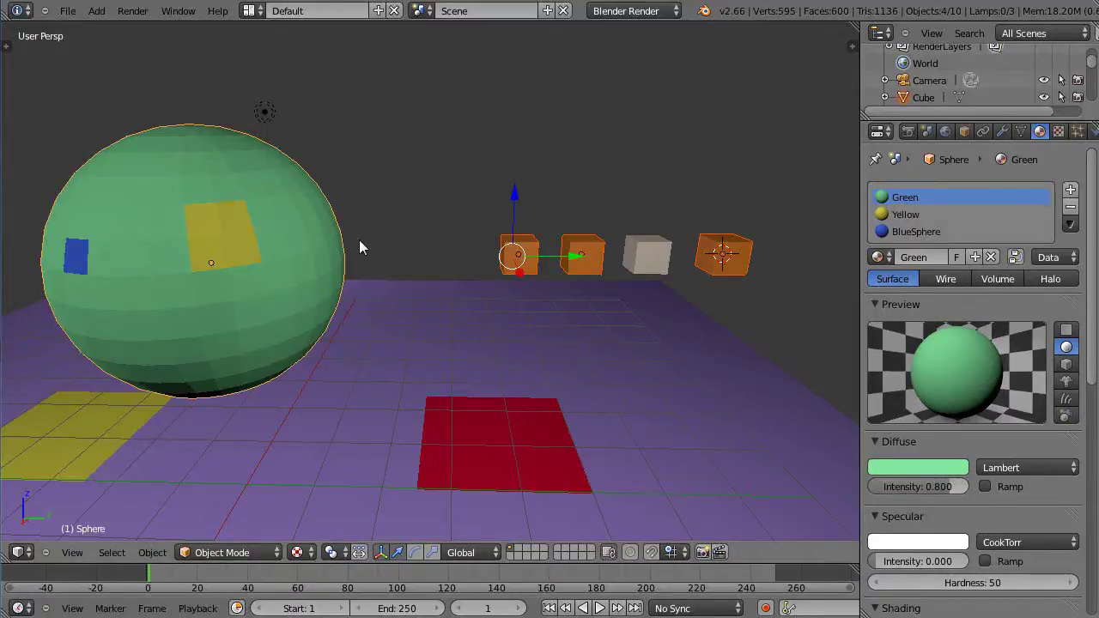
- Link the sphere's Green material onto the three orange cubes with Ctrl+L Materials
key(ctrl+l)
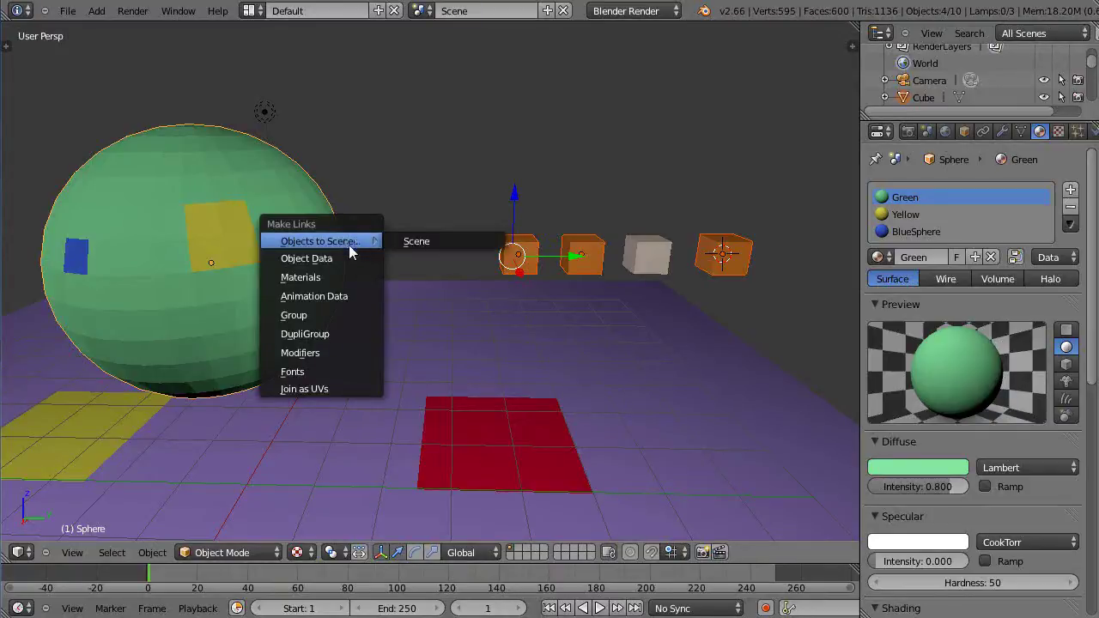
click(310, 279)
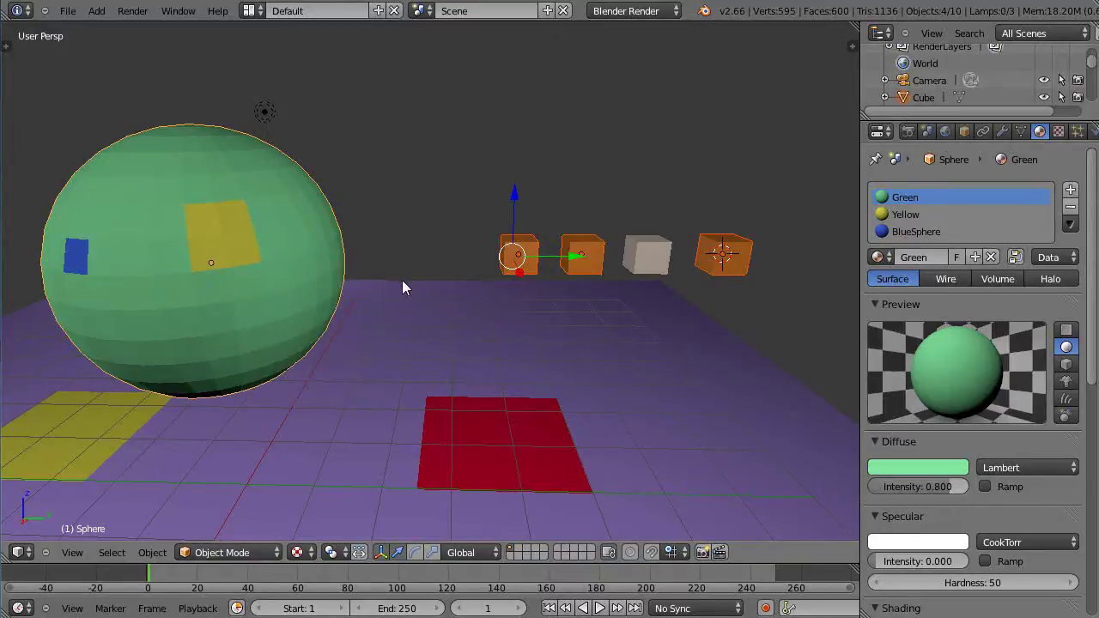
key(ctrl+l)
click(371, 314)
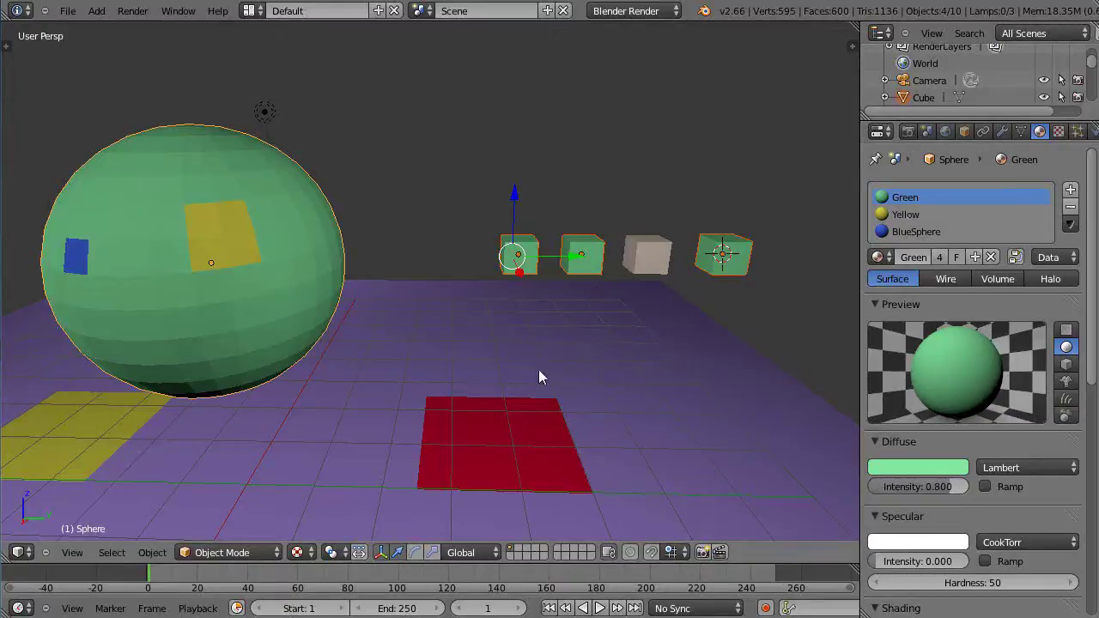
scroll(543, 370, up, 1)
scroll(544, 344, down, 3)
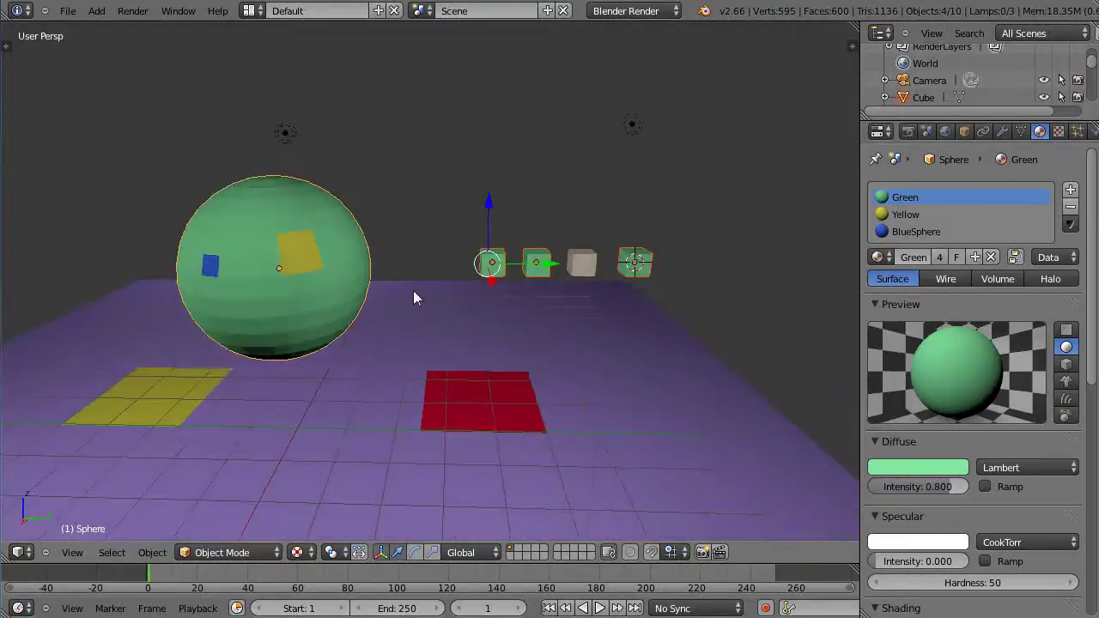
key(ctrl+l)
click(111, 553)
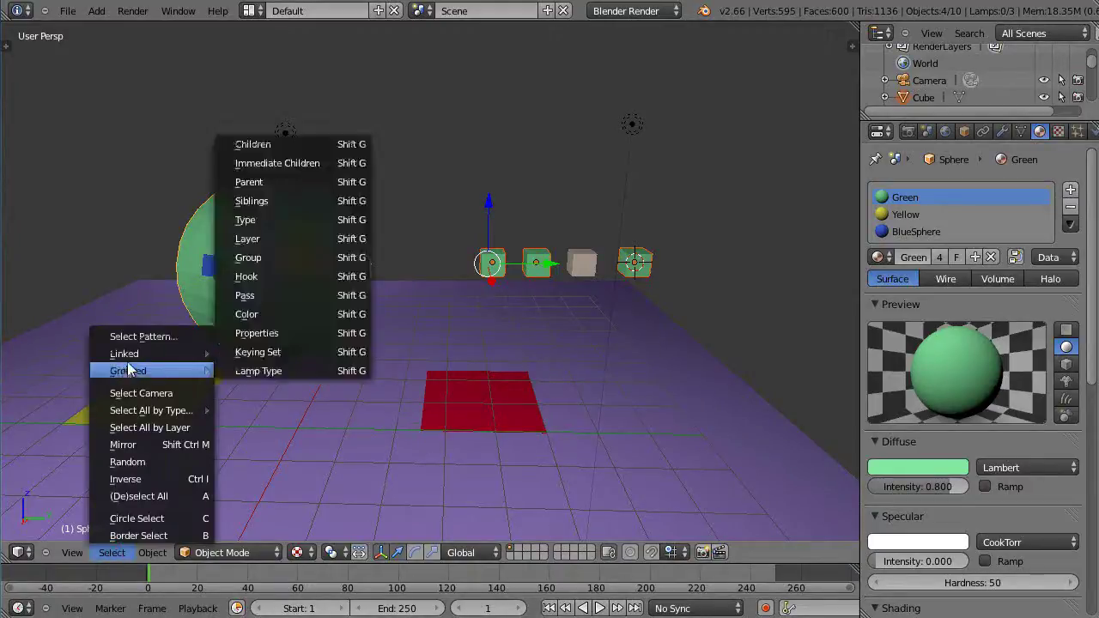
mouse_move(126, 356)
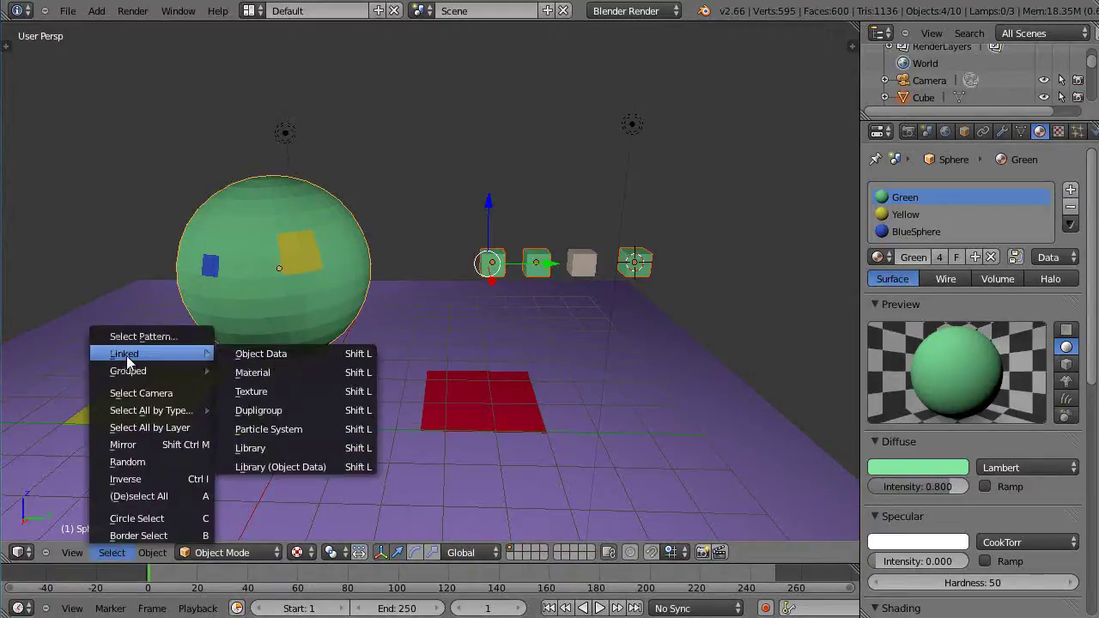
click(253, 373)
scroll(618, 397, up, 2)
scroll(632, 403, down, 1)
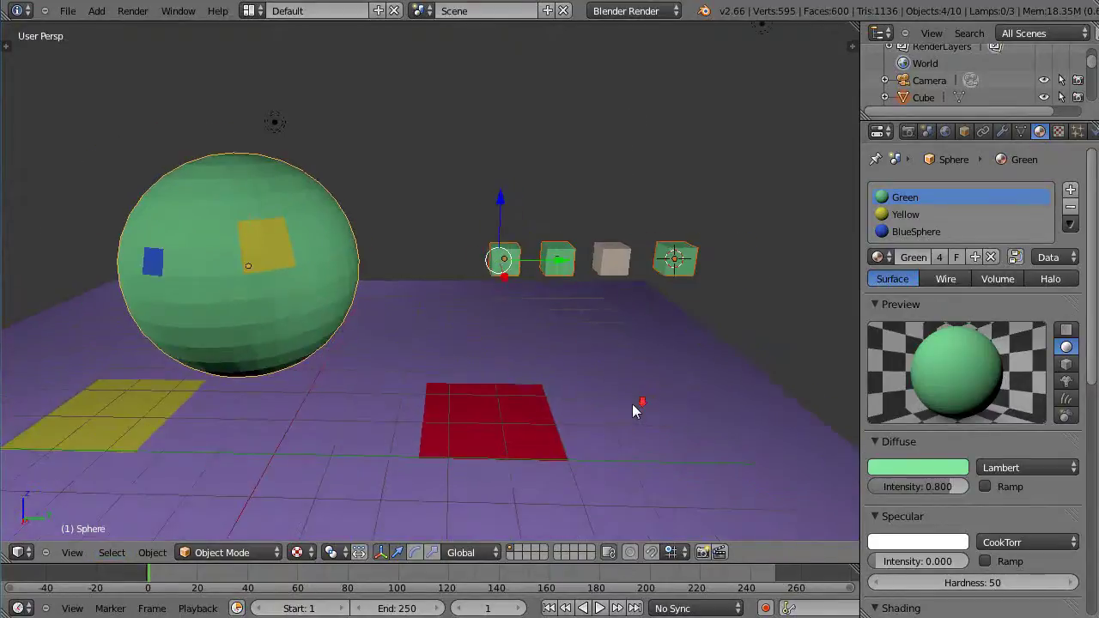
scroll(632, 403, up, 1)
scroll(633, 405, down, 1)
middle_drag(503, 437, 546, 396)
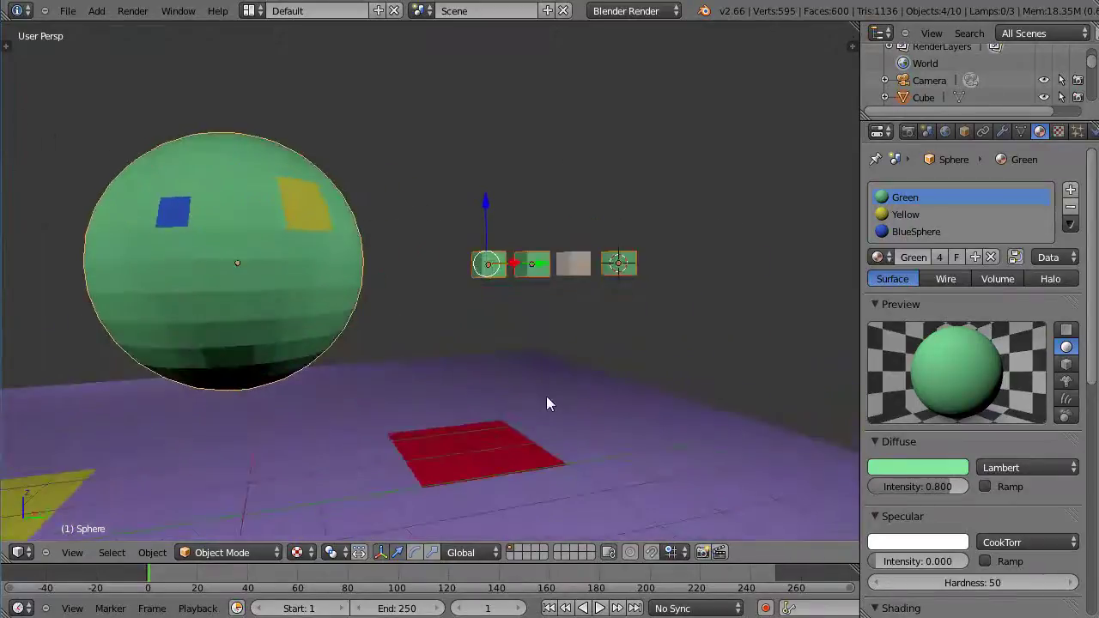
scroll(526, 335, down, 4)
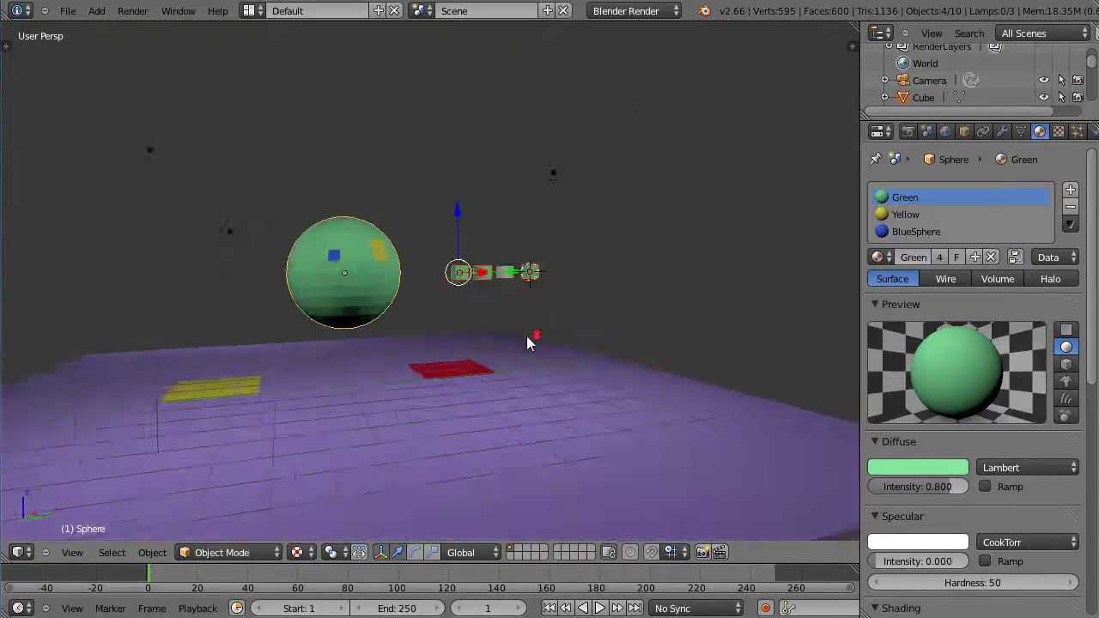
scroll(526, 335, up, 4)
scroll(526, 342, down, 3)
middle_drag(527, 341, 515, 394)
scroll(518, 390, up, 2)
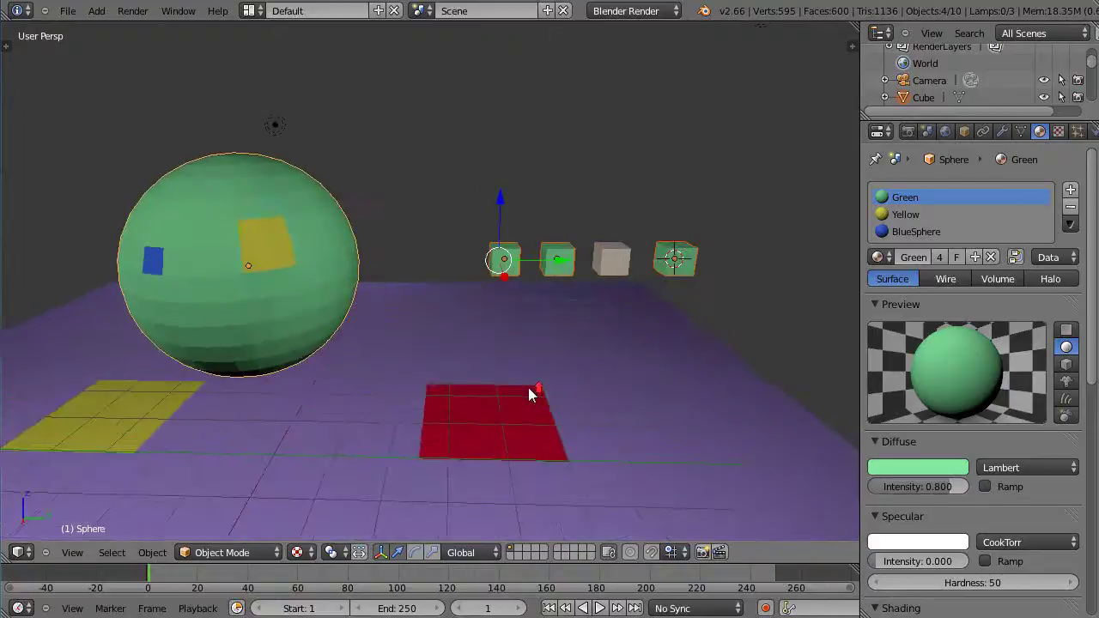
right_click(670, 259)
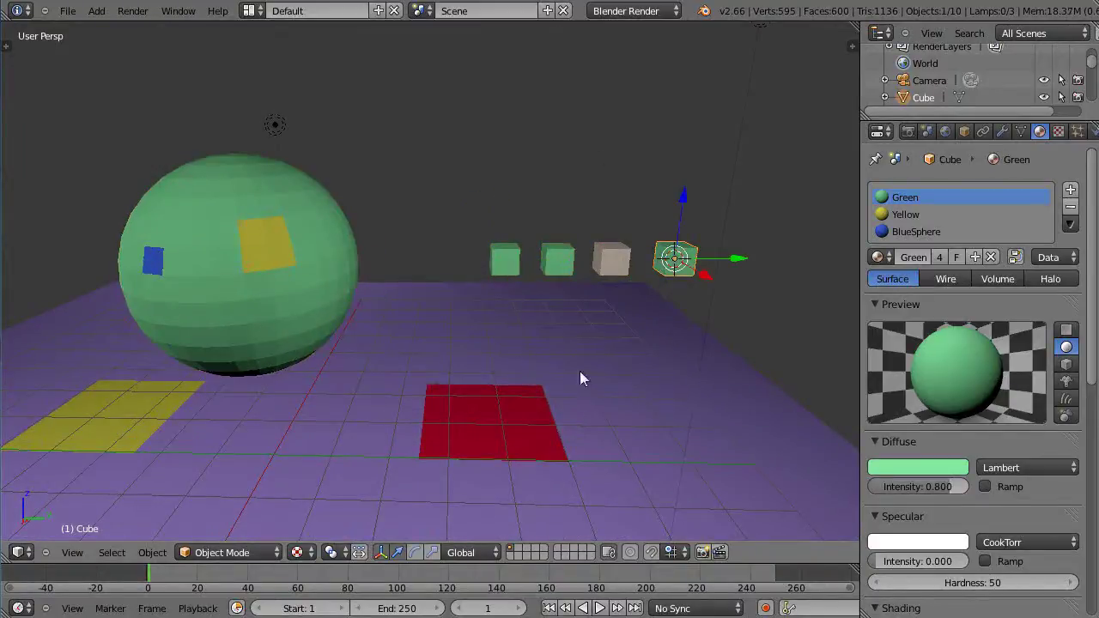
scroll(522, 418, down, 2)
scroll(522, 417, up, 2)
scroll(506, 429, down, 1)
middle_drag(501, 437, 521, 417)
scroll(521, 417, down, 1)
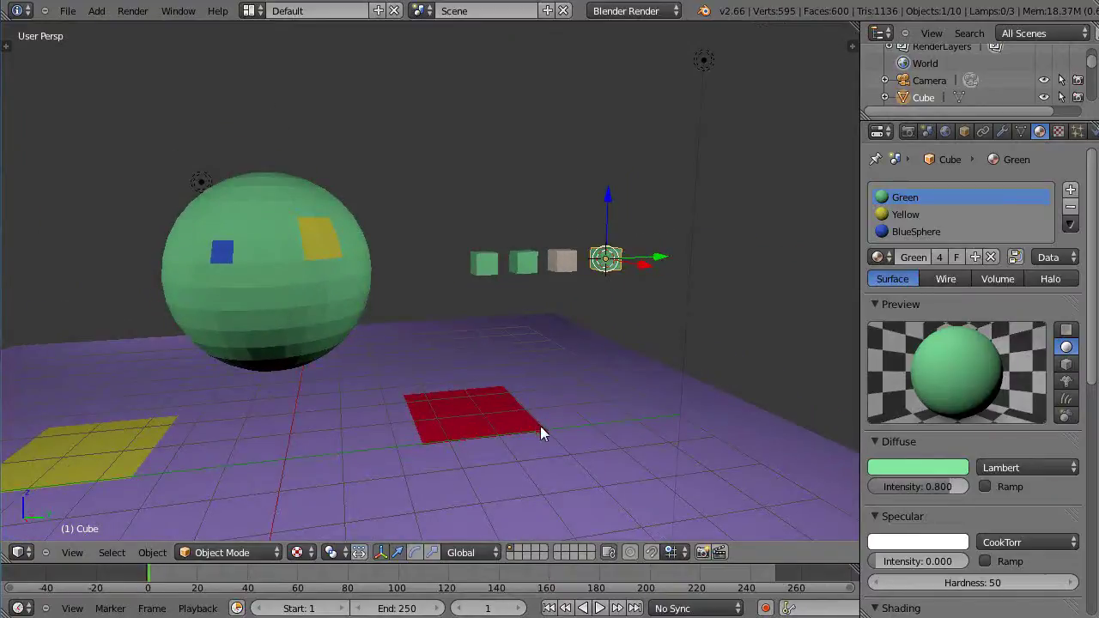